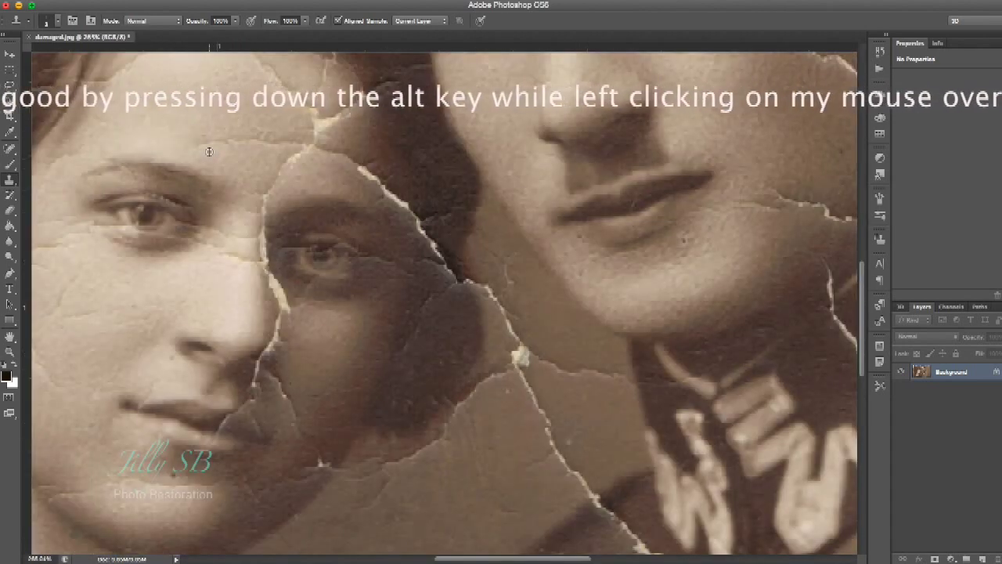
# - Clone clean skin over the short crack beside the woman's nose bridge, zooming in and out
pyautogui.scroll(2, 209, 151)
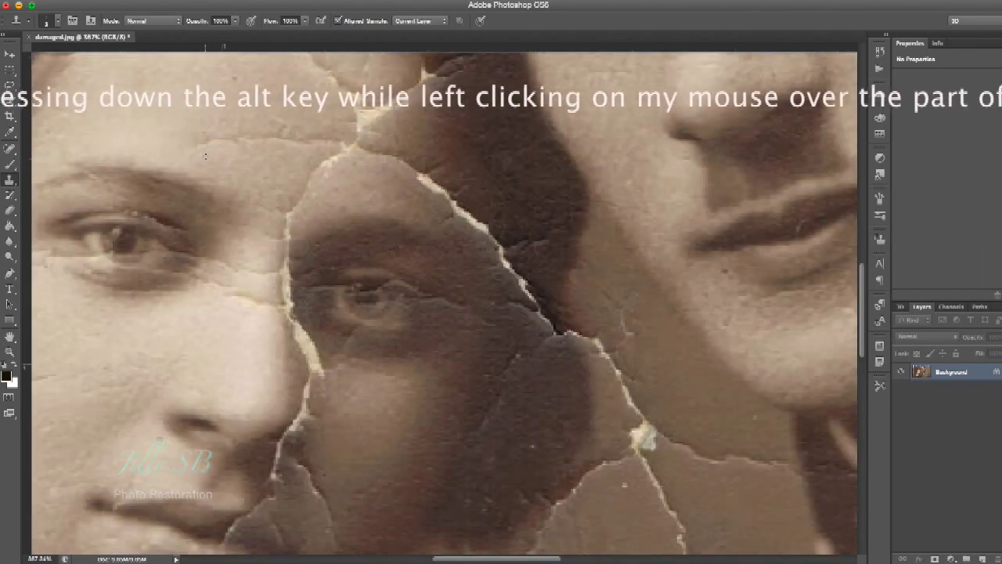
pyautogui.scroll(1, 205, 148)
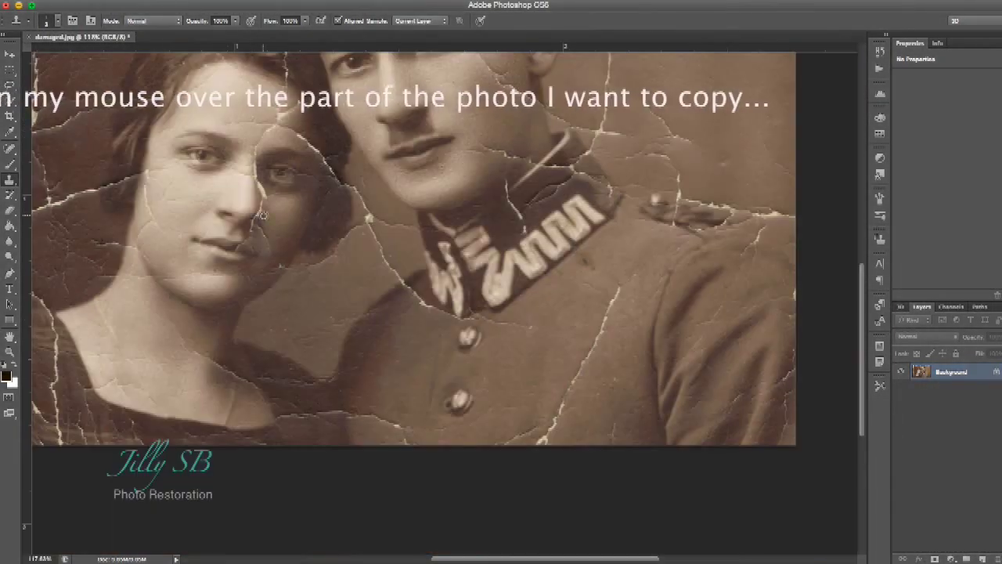
pyautogui.scroll(1, 188, 130)
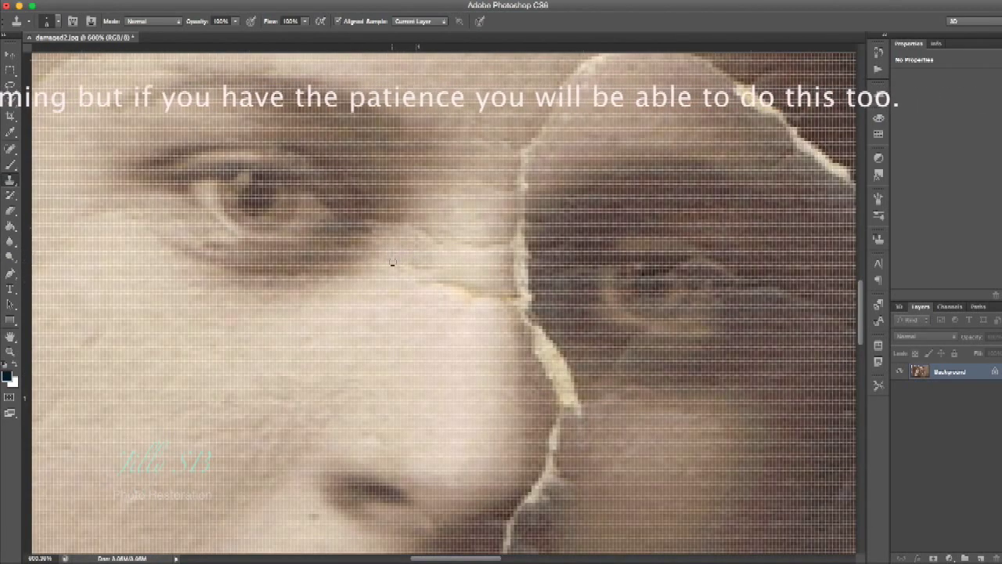
pyautogui.scroll(2, 392, 262)
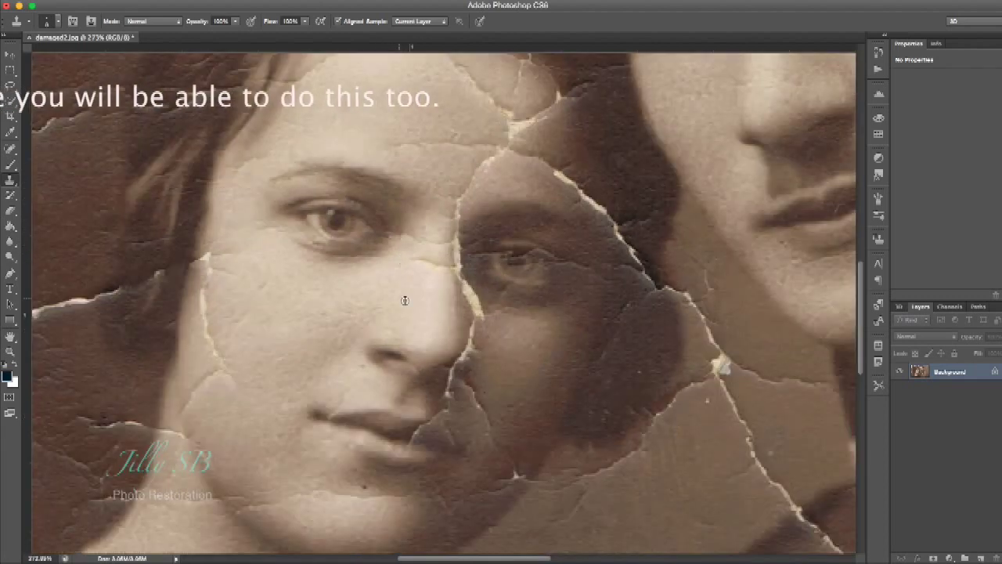
pyautogui.scroll(1, 408, 232)
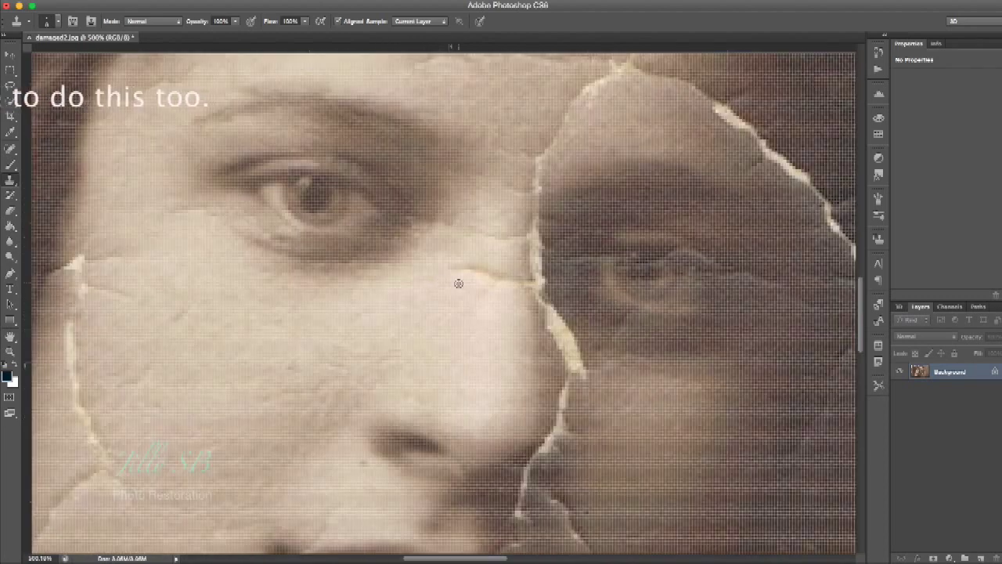
pyautogui.scroll(-1, 446, 266)
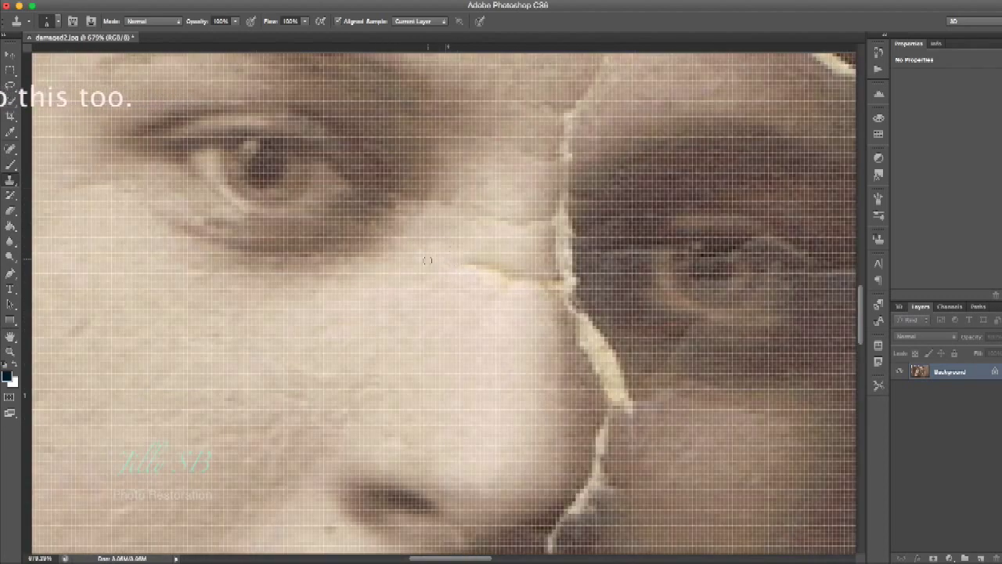
pyautogui.scroll(-1, 427, 260)
pyautogui.scroll(1, 462, 316)
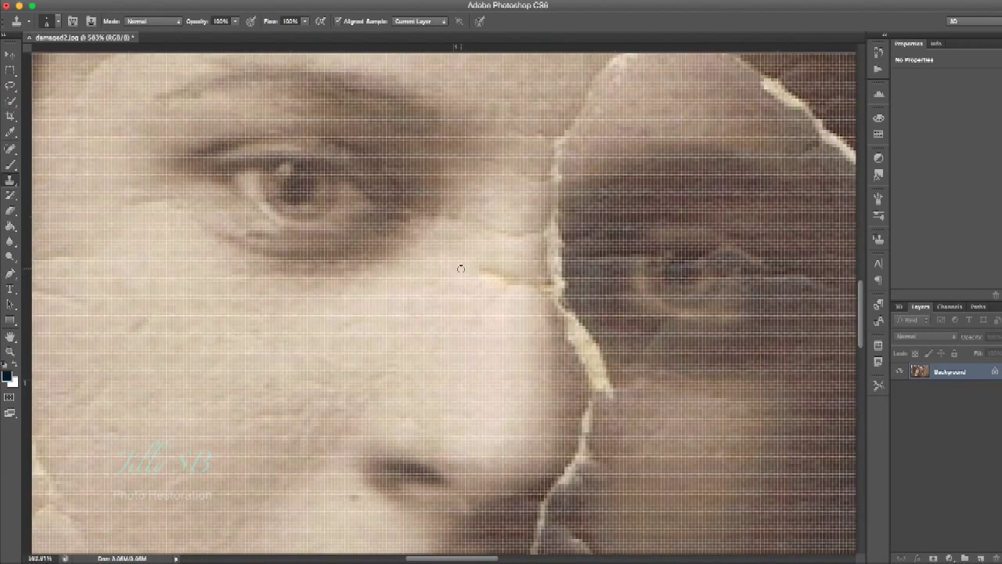
pyautogui.scroll(-2, 481, 254)
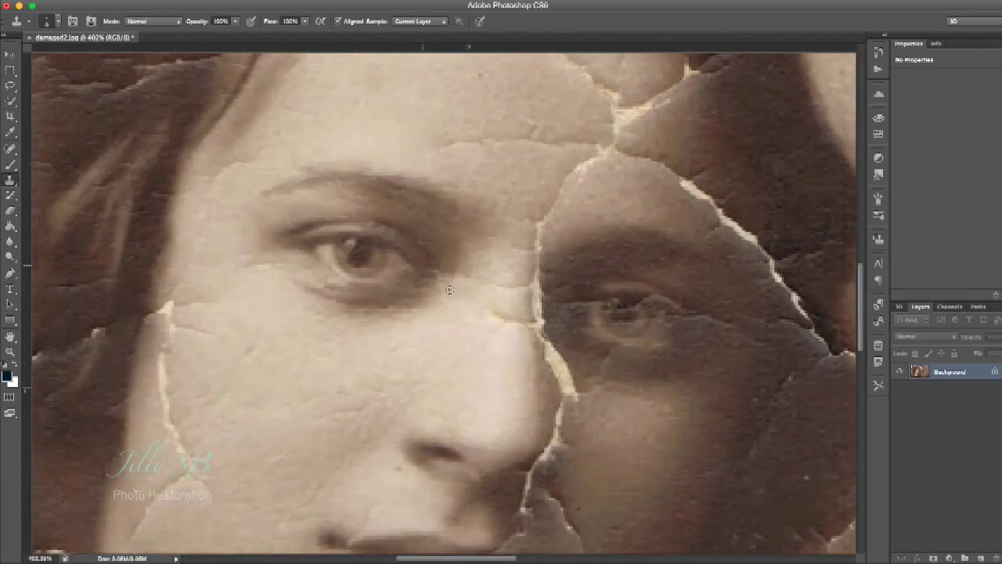
pyautogui.scroll(-1, 456, 280)
pyautogui.scroll(-1, 436, 269)
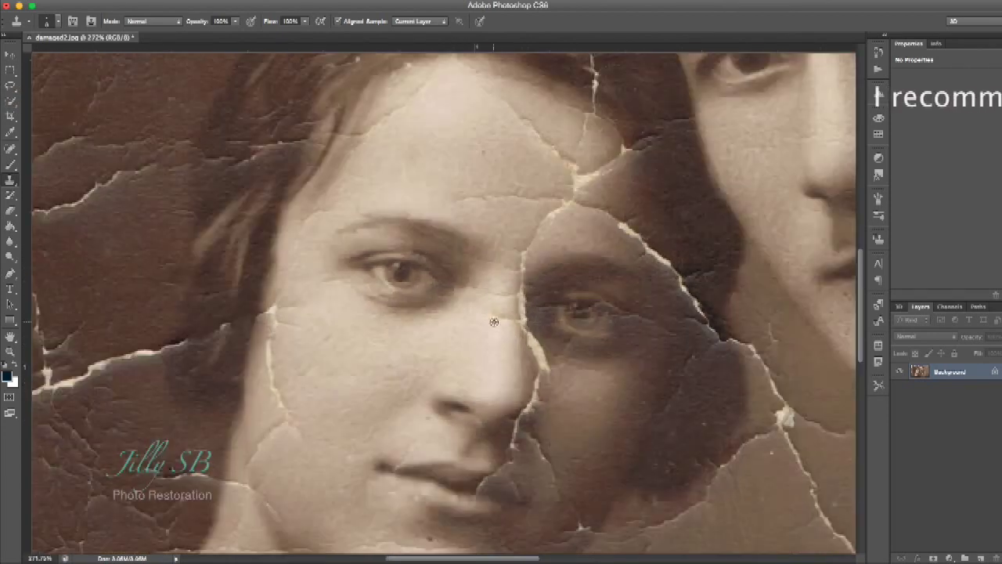
pyautogui.scroll(1, 338, 272)
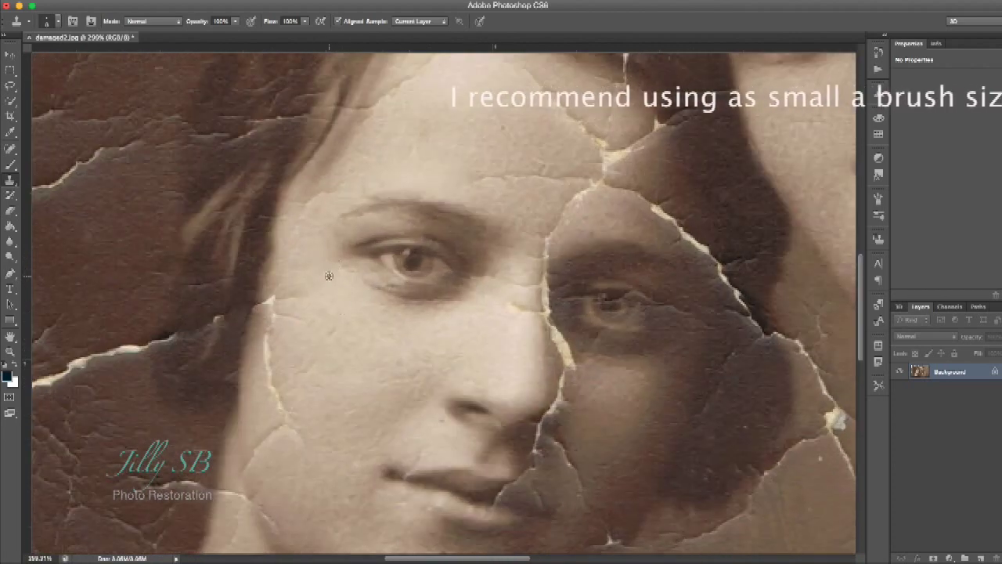
pyautogui.scroll(-3, 423, 320)
pyautogui.scroll(4, 429, 324)
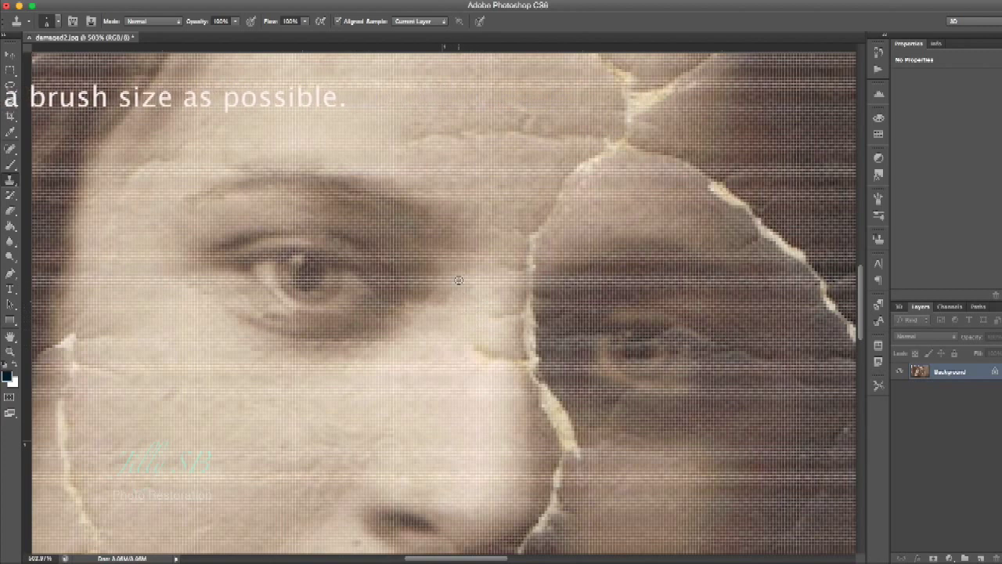
pyautogui.scroll(-3, 459, 279)
pyautogui.scroll(4, 470, 314)
pyautogui.scroll(-1, 467, 303)
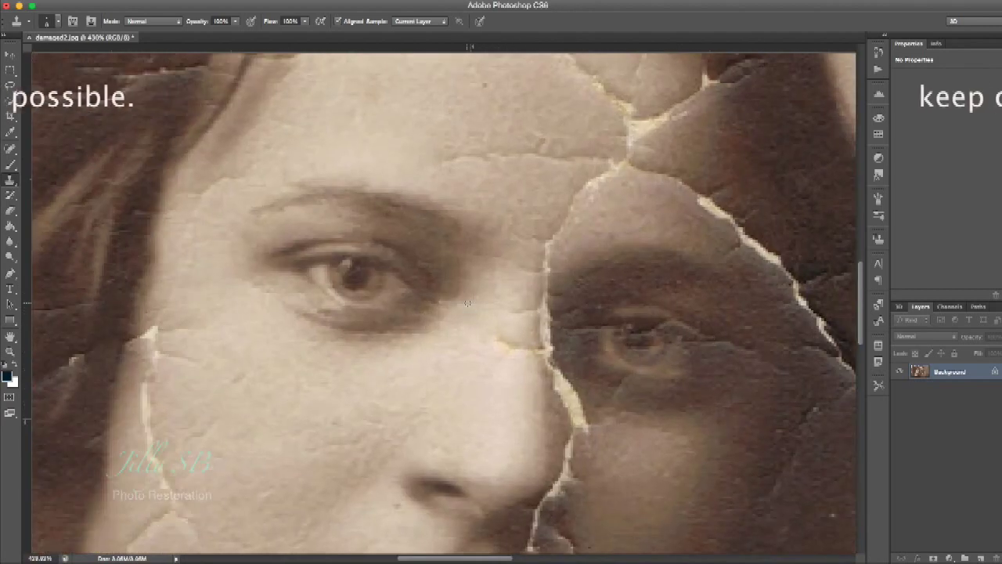
pyautogui.scroll(-4, 468, 303)
pyautogui.scroll(4, 429, 266)
pyautogui.scroll(-4, 451, 295)
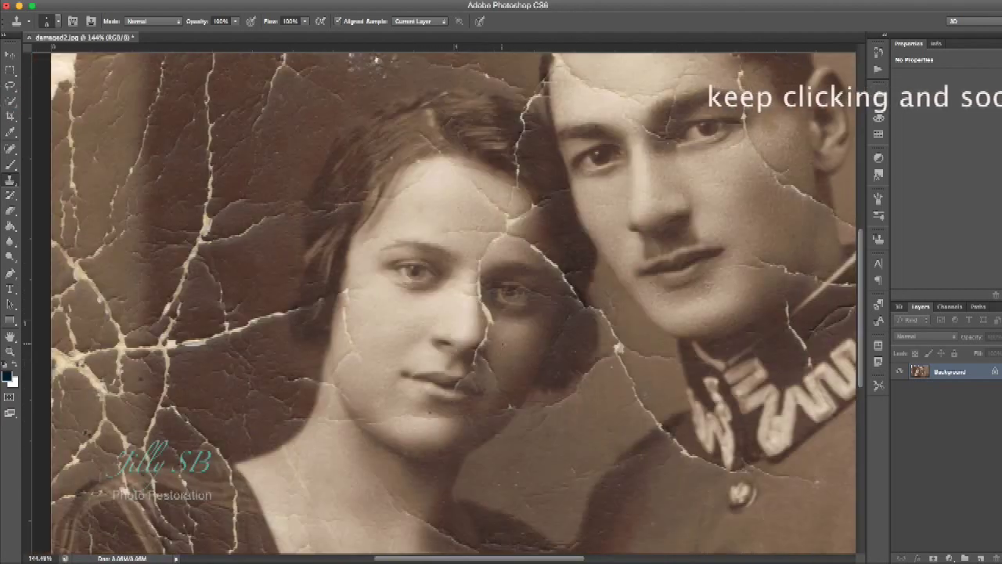
pyautogui.scroll(4, 470, 313)
pyautogui.scroll(1, 480, 323)
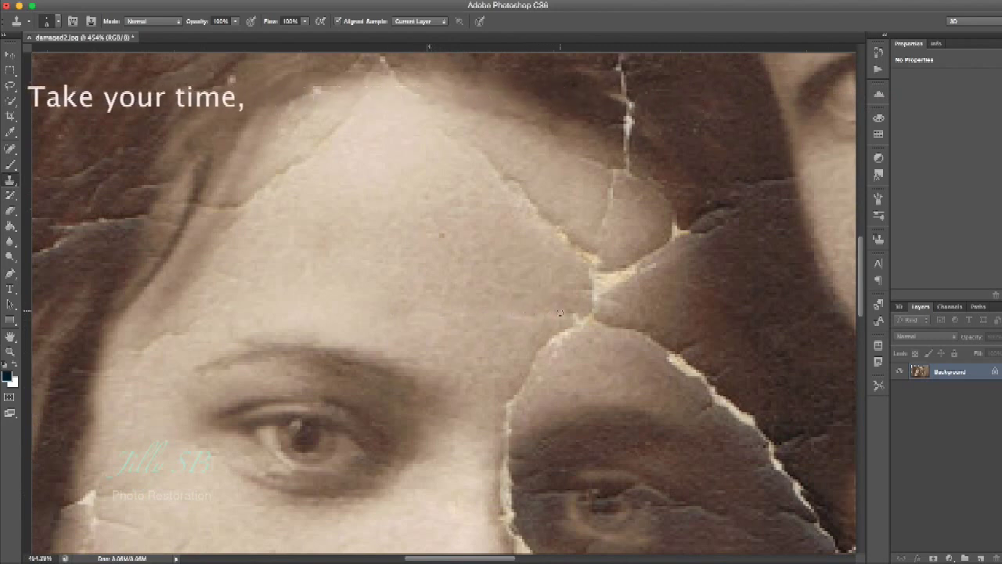
# - Clone nearby skin over the cracks across the woman's forehead and between her eyes
pyautogui.scroll(-5, 529, 326)
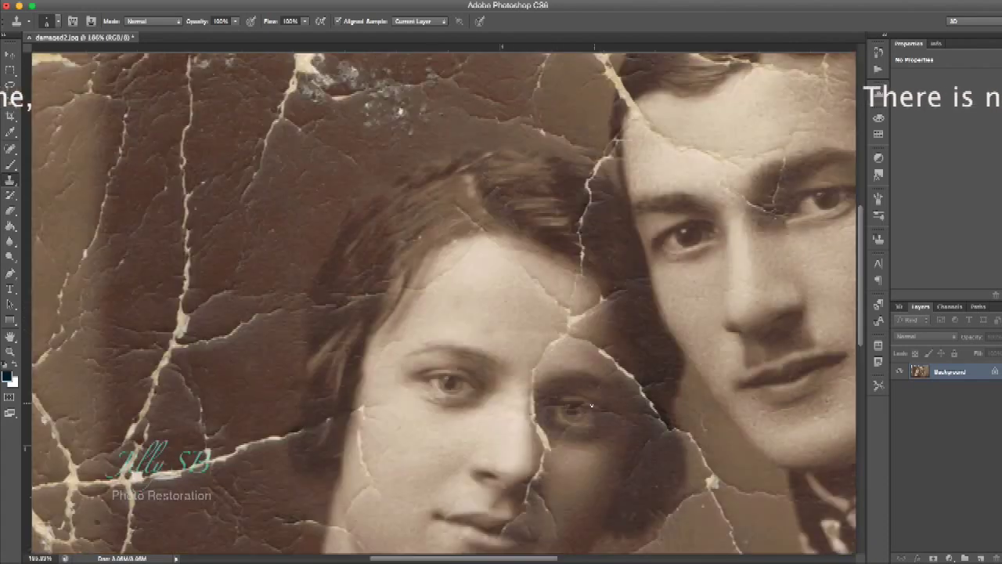
pyautogui.scroll(6, 579, 337)
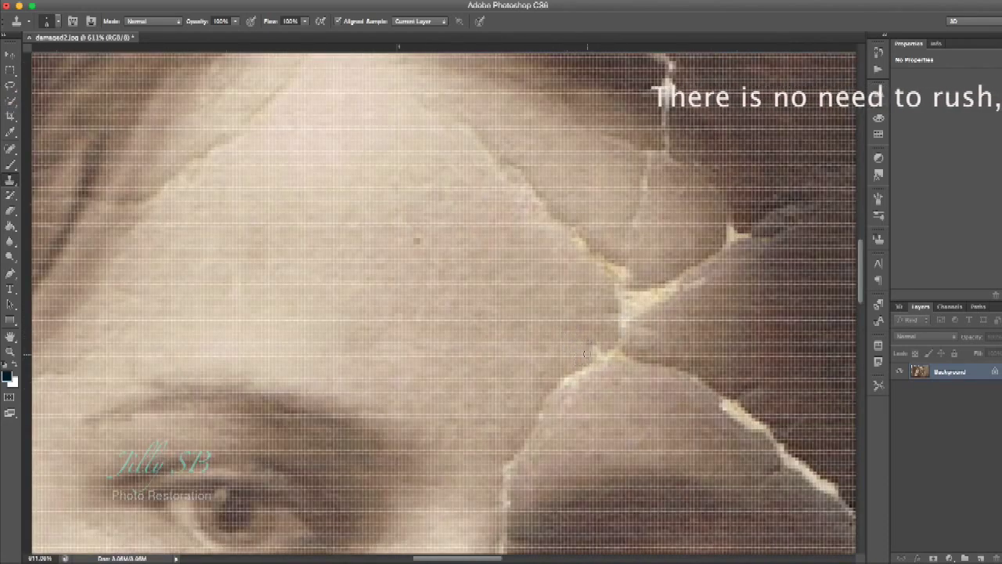
pyautogui.scroll(-5, 597, 357)
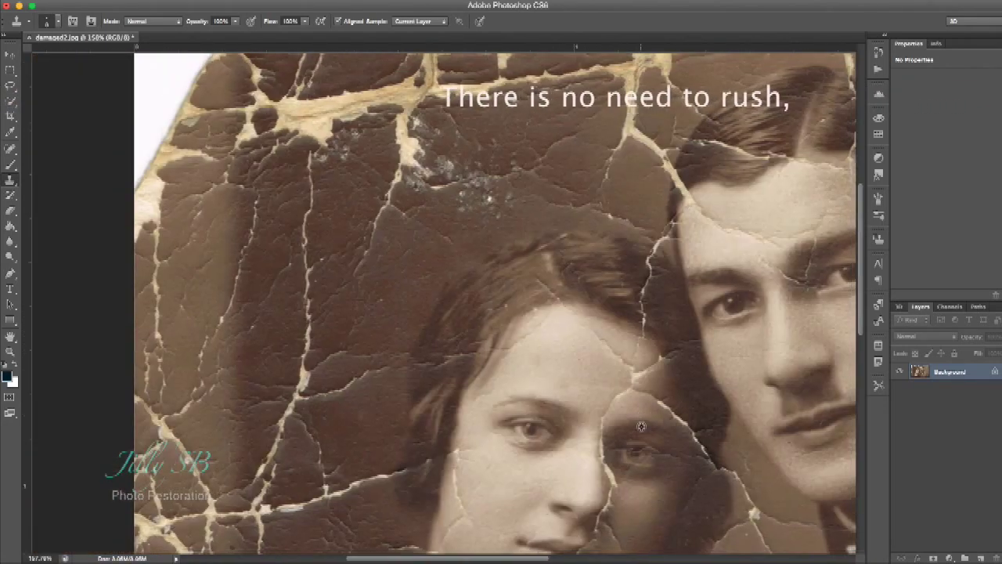
pyautogui.scroll(5, 579, 351)
pyautogui.scroll(-1, 508, 340)
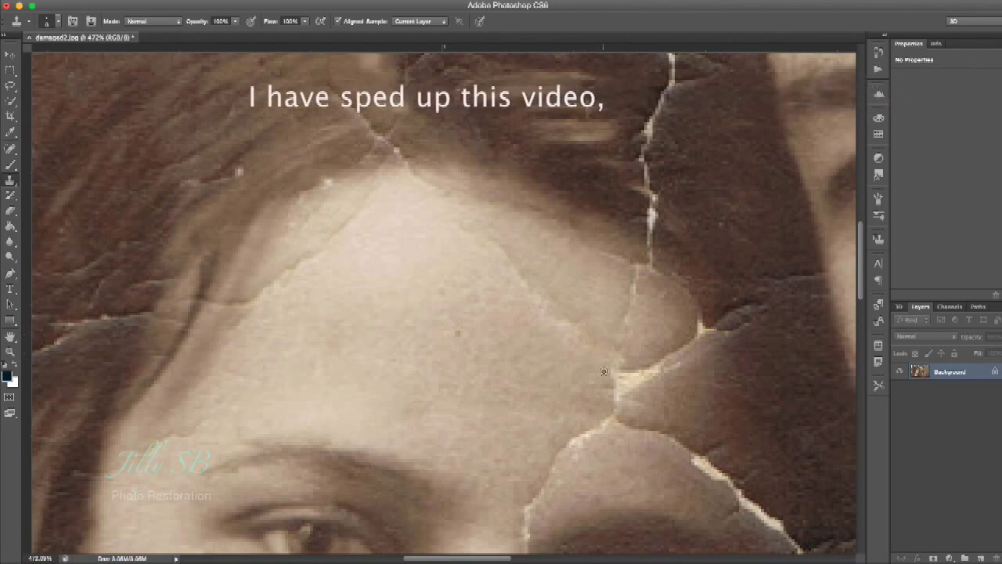
pyautogui.hotkey('ctrl', '0')
pyautogui.scroll(5, 283, 184)
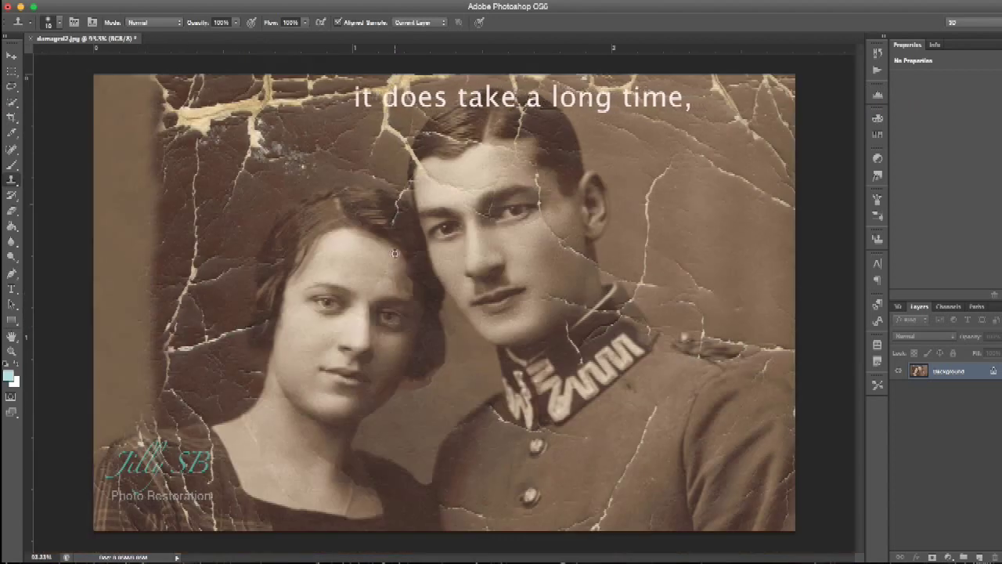
# - Zoom in on the hair between the two faces and check the brush size and hardness
pyautogui.moveTo(169, 305); pyautogui.dragTo(405, 183)
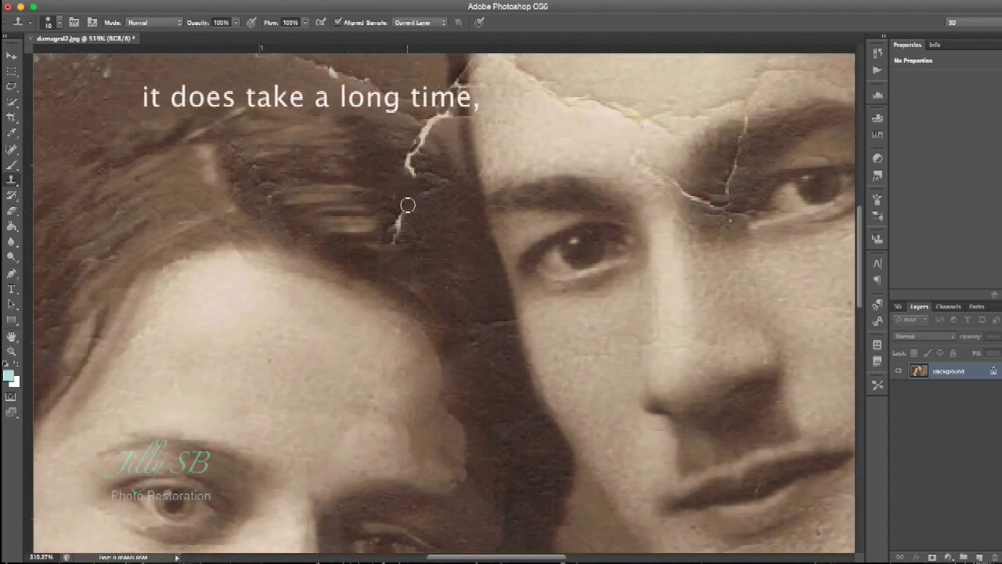
pyautogui.scroll(-3, 392, 224)
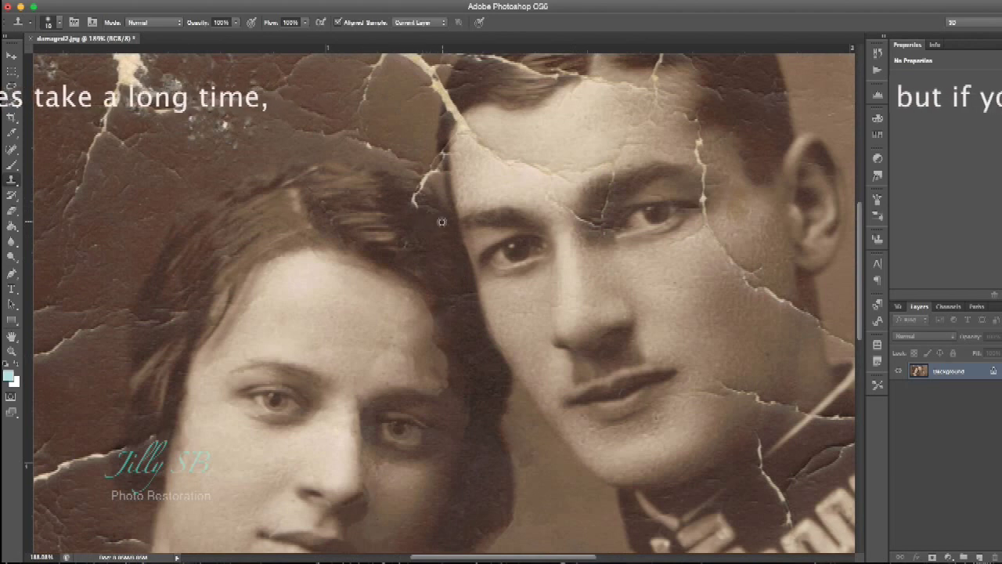
pyautogui.scroll(2, 425, 253)
pyautogui.scroll(3, 426, 253)
pyautogui.click(53, 22)
pyautogui.press('Escape')
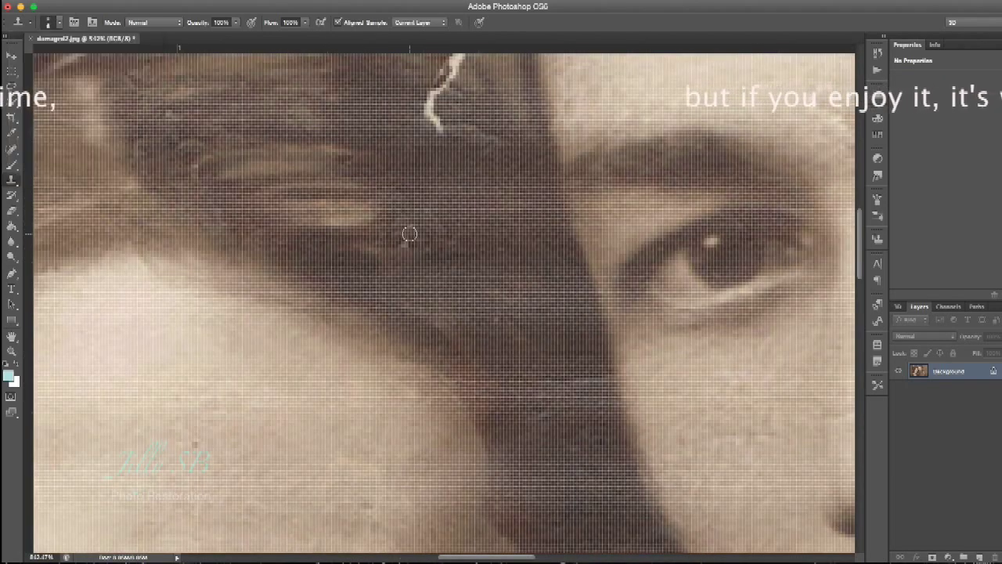
# - Paint dark hair tone over the lower end of the white crack between the faces
pyautogui.scroll(-4, 405, 240)
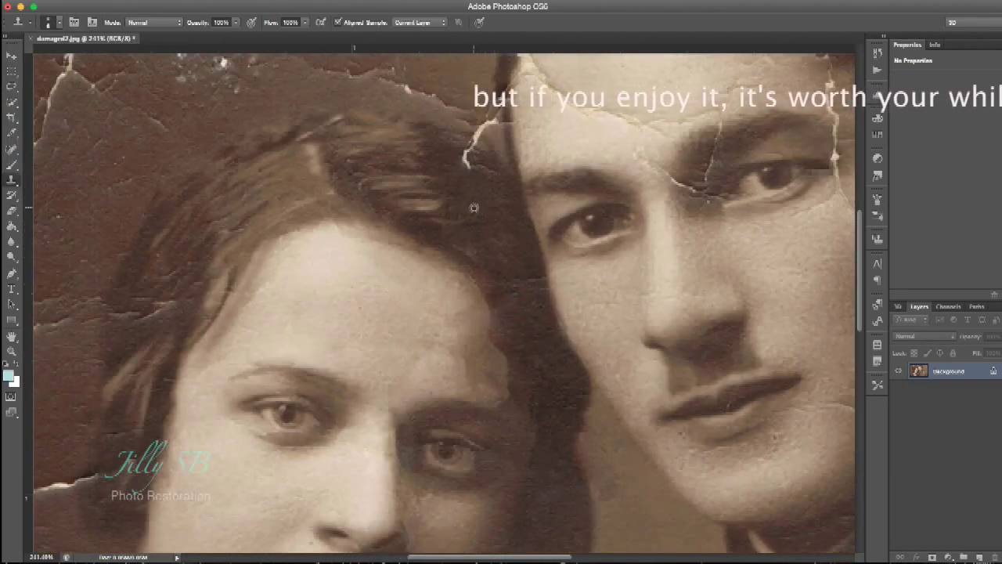
pyautogui.scroll(3, 417, 191)
pyautogui.scroll(-2, 417, 191)
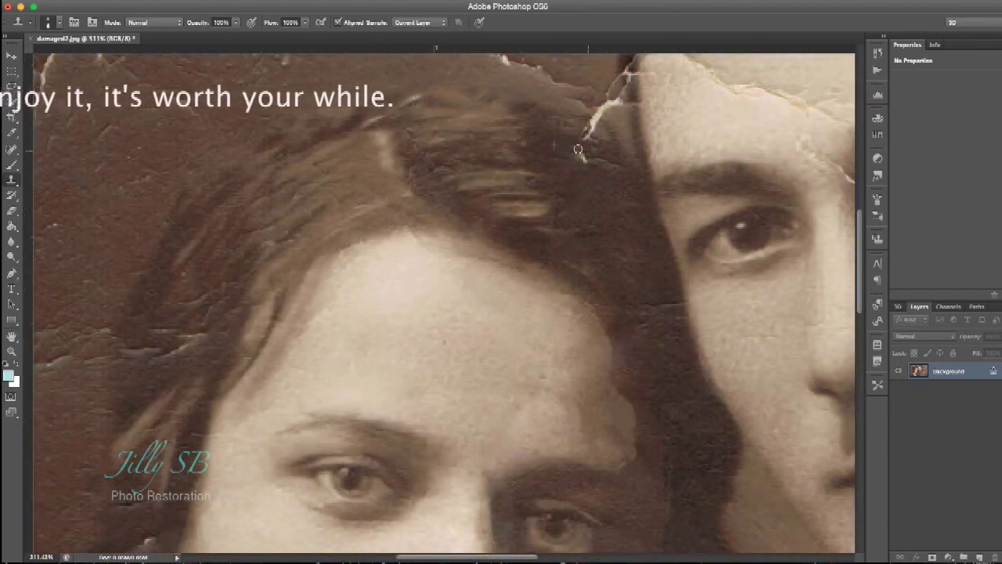
pyautogui.scroll(-10, 586, 130)
pyautogui.scroll(10, 366, 364)
pyautogui.scroll(-5, 366, 363)
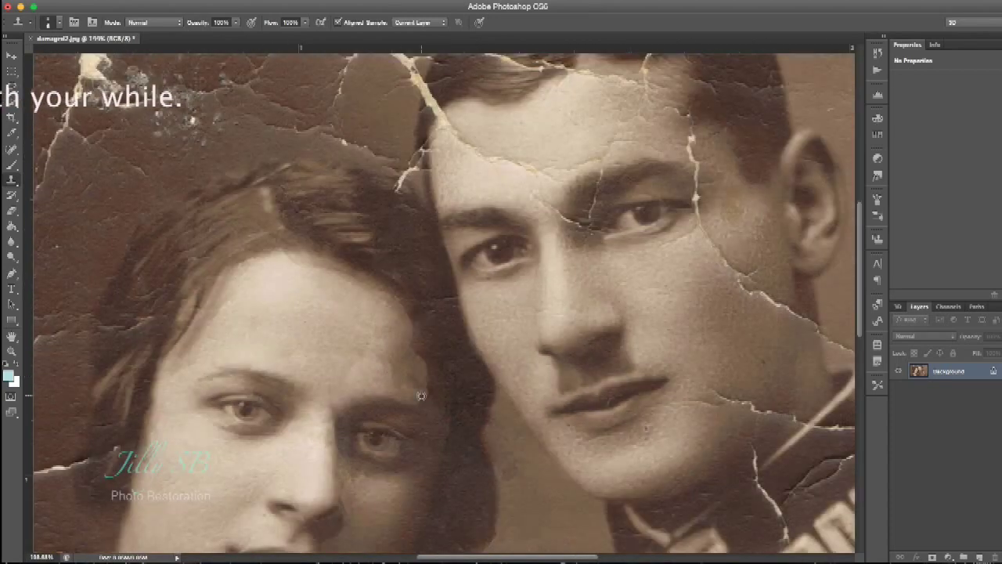
pyautogui.scroll(5, 366, 363)
pyautogui.scroll(-5, 372, 313)
pyautogui.scroll(5, 380, 257)
pyautogui.scroll(-5, 379, 258)
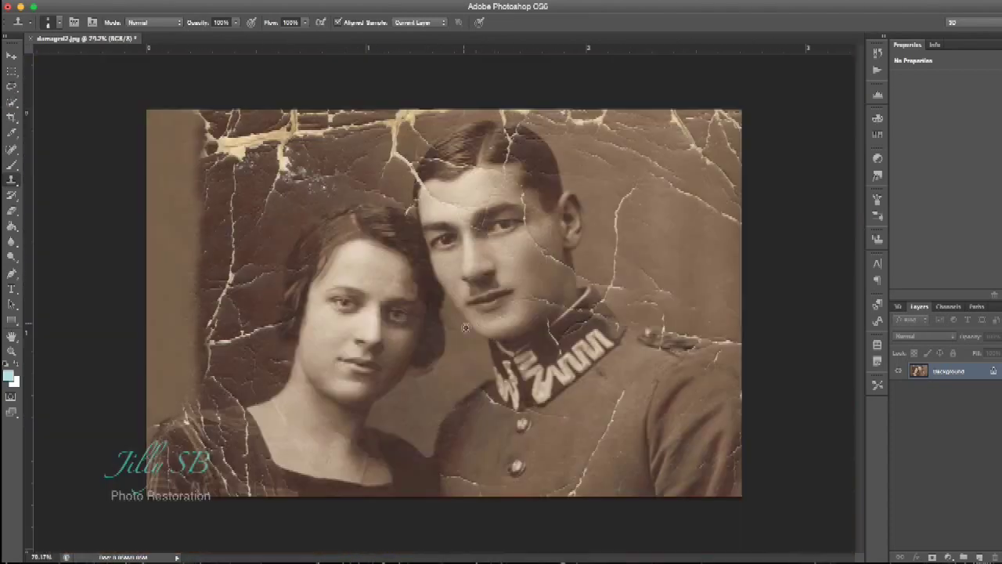
pyautogui.scroll(5, 365, 259)
pyautogui.scroll(-4, 360, 269)
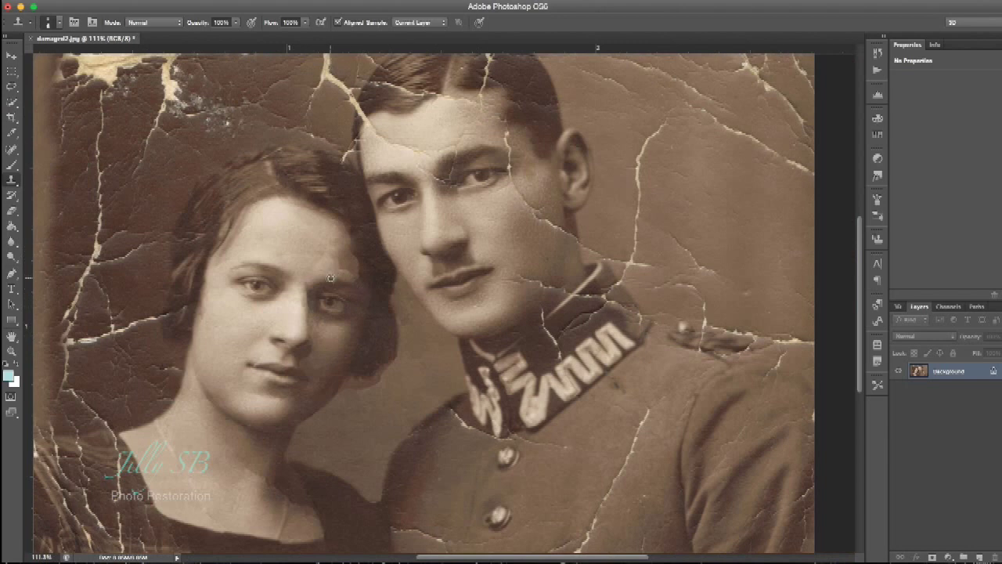
pyautogui.scroll(3, 316, 284)
pyautogui.scroll(-1, 385, 261)
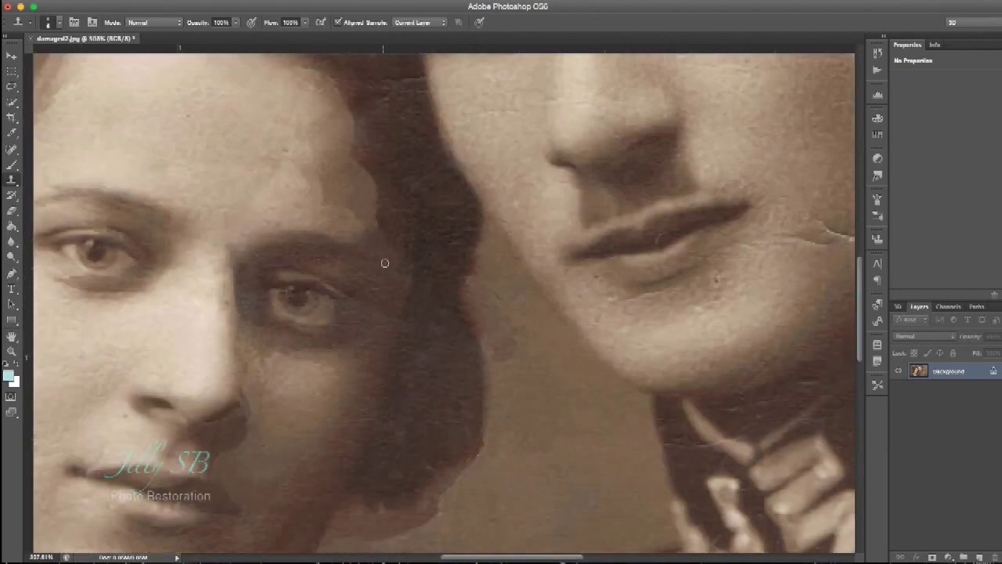
pyautogui.scroll(-3, 493, 377)
pyautogui.scroll(3, 442, 345)
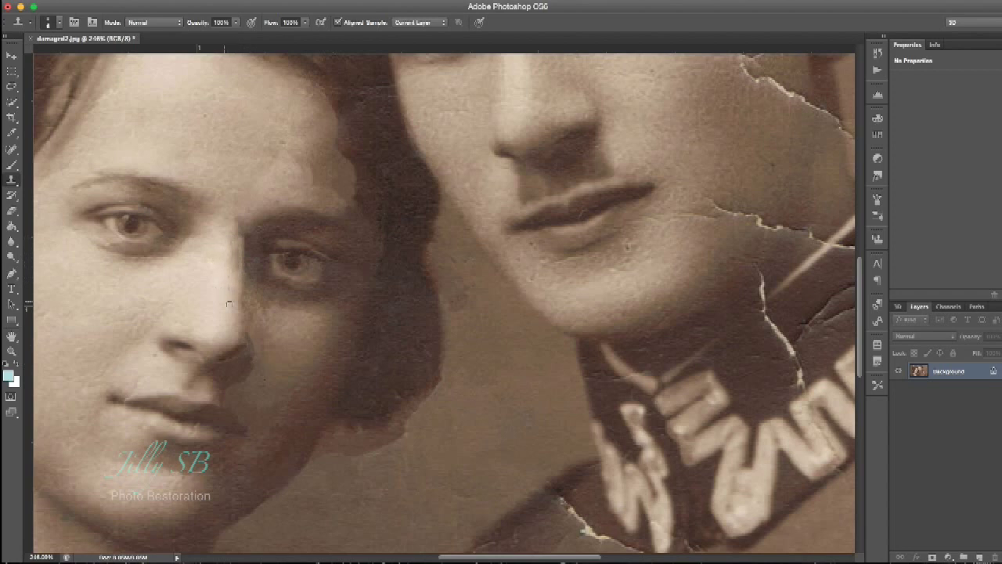
pyautogui.scroll(2, 229, 303)
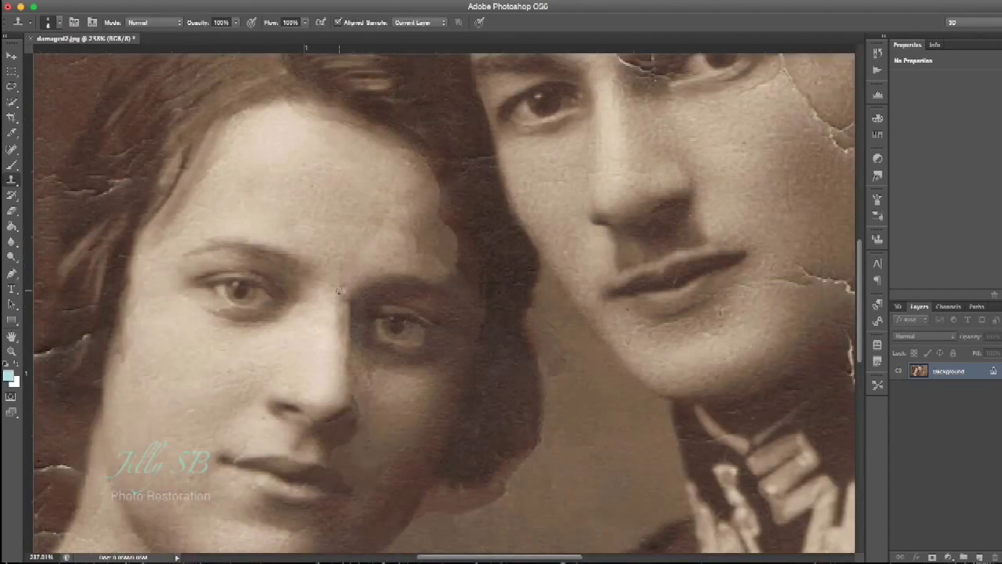
pyautogui.scroll(-4, 454, 385)
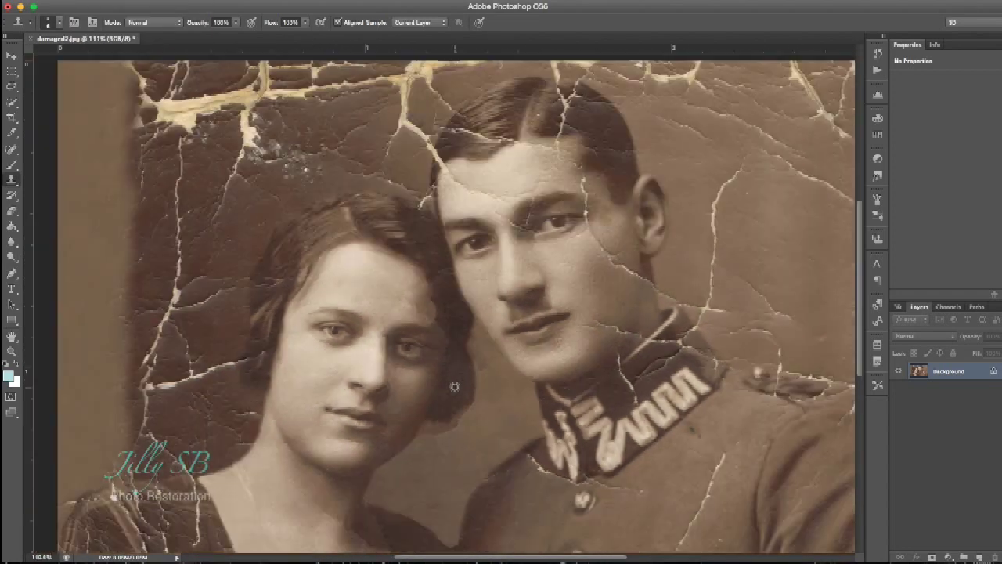
pyautogui.scroll(5, 472, 186)
pyautogui.scroll(-2, 447, 241)
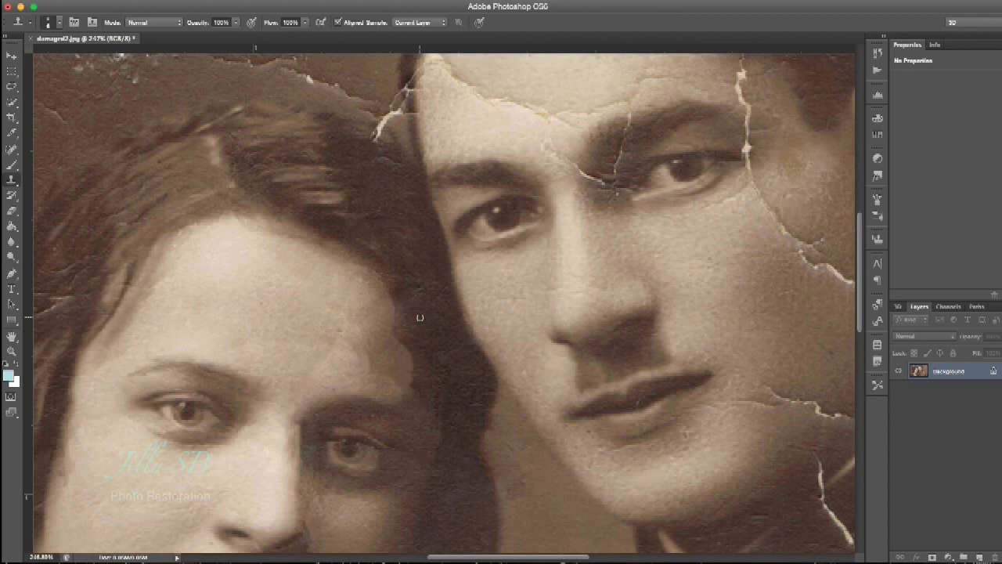
pyautogui.moveTo(386, 124); pyautogui.dragTo(379, 139)
pyautogui.scroll(-5, 372, 134)
pyautogui.scroll(2, 243, 353)
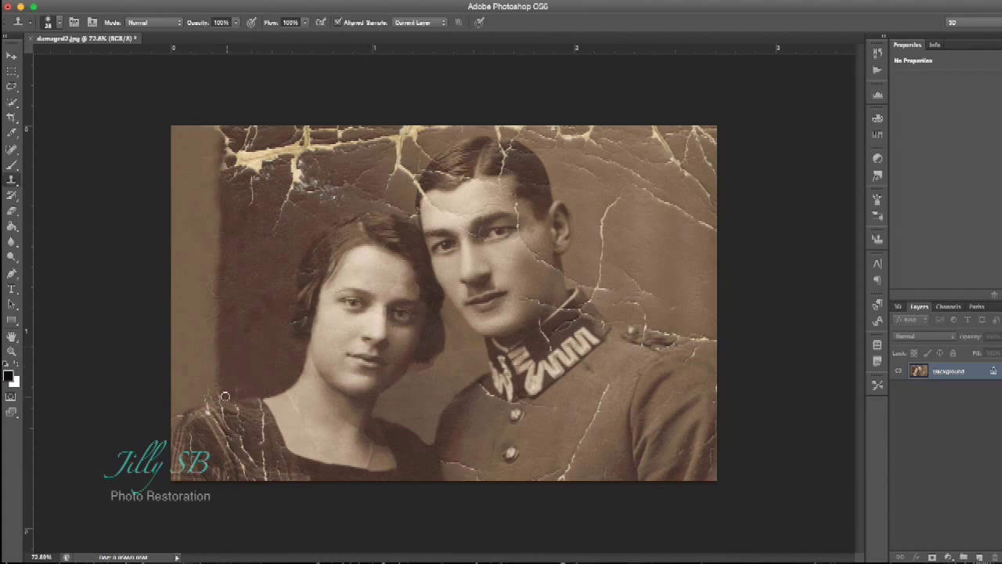
# - Clone clean background over the cracks above the woman's hair and right of her ear
pyautogui.moveTo(304, 171)
pyautogui.mouseDown()
pyautogui.moveTo(290, 232)
pyautogui.moveTo(311, 159)
pyautogui.moveTo(224, 121)
pyautogui.mouseUp()
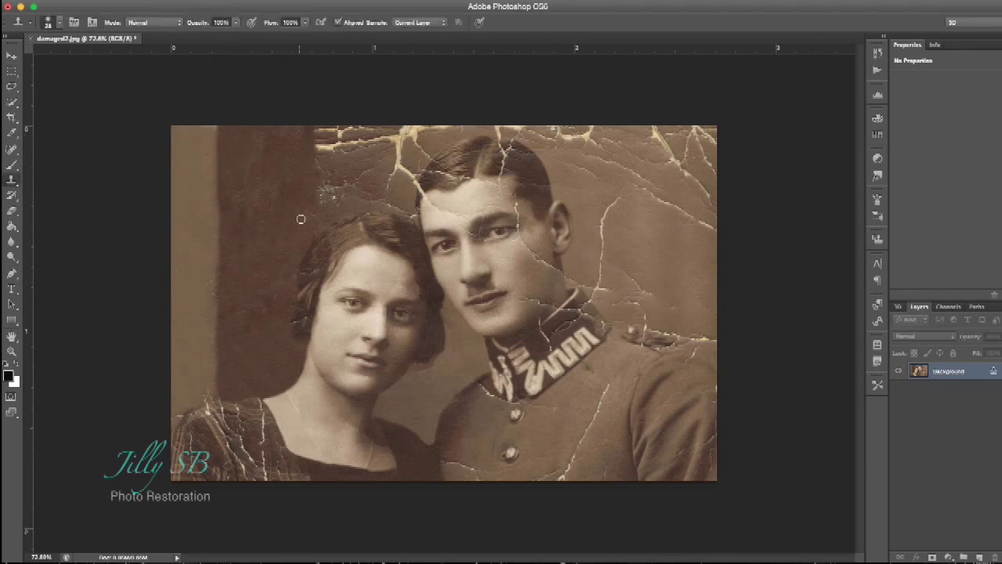
pyautogui.moveTo(301, 220)
pyautogui.mouseDown()
pyautogui.moveTo(285, 203)
pyautogui.moveTo(397, 156)
pyautogui.moveTo(327, 146)
pyautogui.moveTo(338, 175)
pyautogui.moveTo(371, 204)
pyautogui.moveTo(310, 239)
pyautogui.mouseUp()
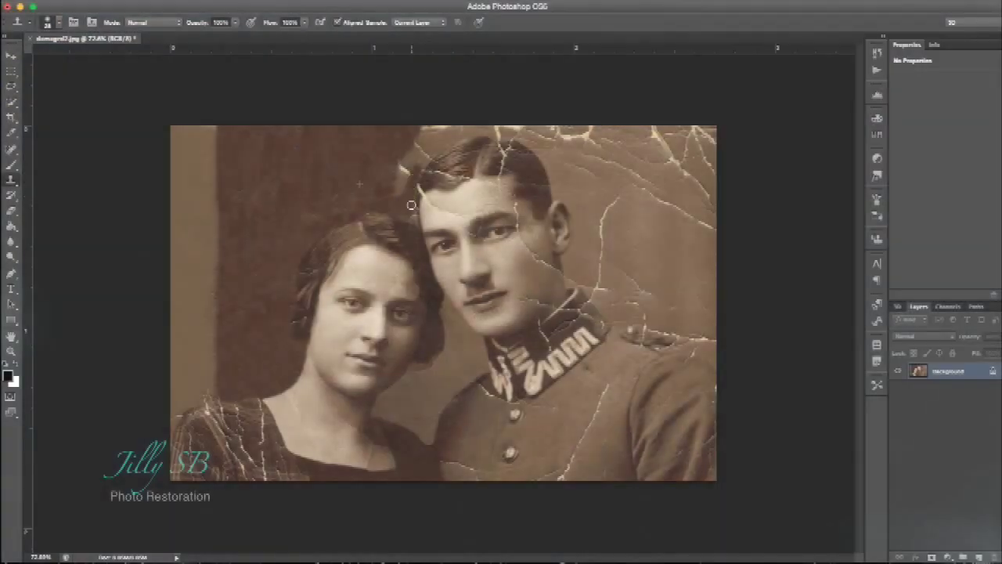
pyautogui.moveTo(405, 275)
pyautogui.mouseDown()
pyautogui.moveTo(394, 302)
pyautogui.moveTo(423, 235)
pyautogui.moveTo(457, 375)
pyautogui.moveTo(452, 311)
pyautogui.moveTo(380, 353)
pyautogui.moveTo(416, 380)
pyautogui.moveTo(457, 311)
pyautogui.mouseUp()
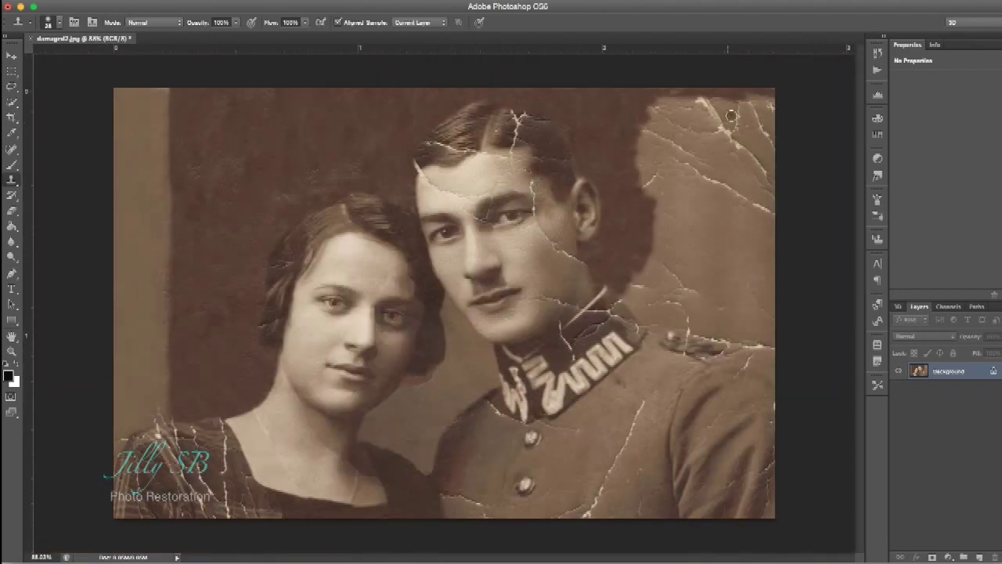
# - Clear the cracks along the top-right edge and down the right side of the background
pyautogui.moveTo(730, 116)
pyautogui.mouseDown()
pyautogui.moveTo(772, 100)
pyautogui.moveTo(653, 101)
pyautogui.mouseUp()
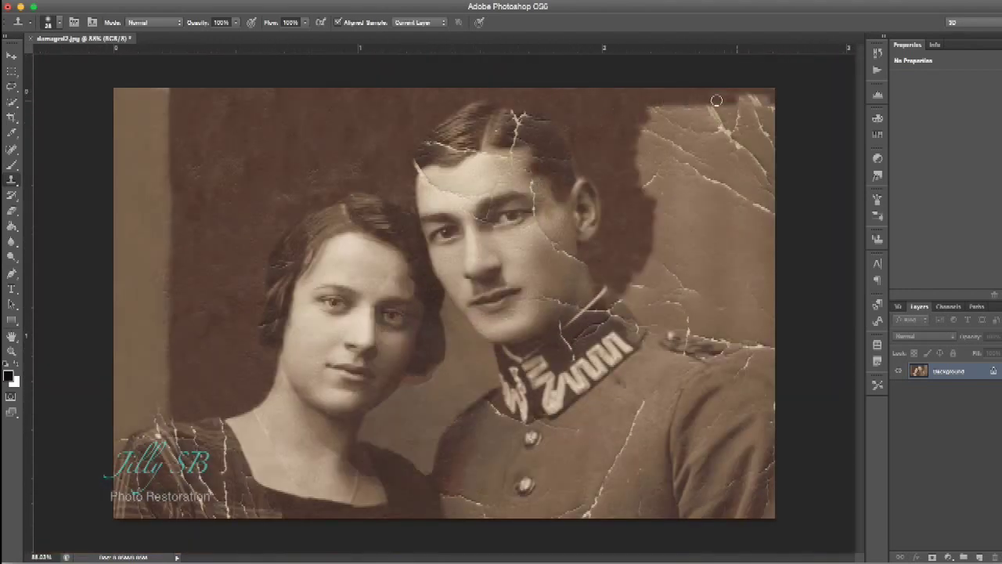
pyautogui.moveTo(785, 99); pyautogui.dragTo(714, 94)
pyautogui.moveTo(612, 122)
pyautogui.mouseDown()
pyautogui.moveTo(774, 102)
pyautogui.moveTo(642, 148)
pyautogui.moveTo(624, 136)
pyautogui.moveTo(728, 145)
pyautogui.moveTo(772, 137)
pyautogui.mouseUp()
pyautogui.moveTo(642, 149)
pyautogui.mouseDown()
pyautogui.moveTo(760, 152)
pyautogui.moveTo(657, 180)
pyautogui.moveTo(771, 208)
pyautogui.moveTo(787, 217)
pyautogui.moveTo(754, 266)
pyautogui.moveTo(834, 292)
pyautogui.moveTo(647, 284)
pyautogui.moveTo(701, 322)
pyautogui.moveTo(840, 329)
pyautogui.mouseUp()
pyautogui.scroll(-1, 765, 282)
pyautogui.scroll(-1, 759, 284)
pyautogui.scroll(4, 754, 285)
pyautogui.moveTo(687, 329); pyautogui.dragTo(838, 356)
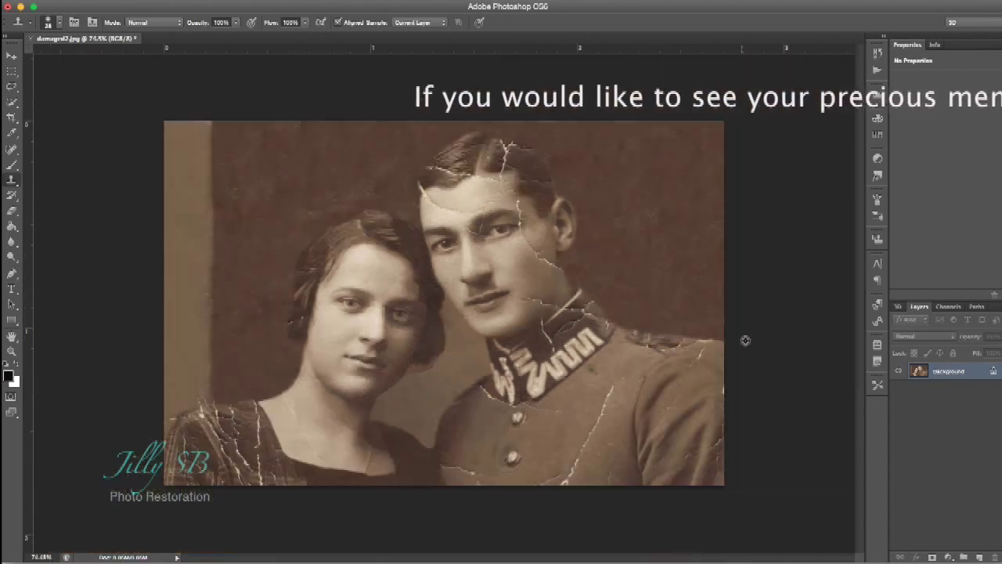
# - Dab clean uniform fabric over the small cracks on the man's shoulder
pyautogui.scroll(-4, 745, 340)
pyautogui.moveTo(709, 334); pyautogui.dragTo(673, 339)
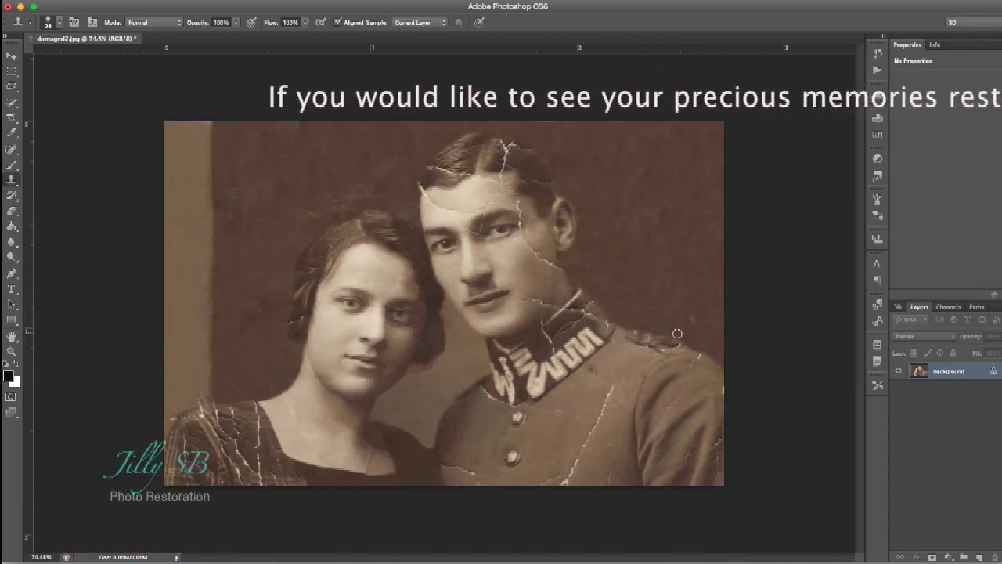
pyautogui.scroll(-3, 679, 425)
pyautogui.scroll(10, 453, 404)
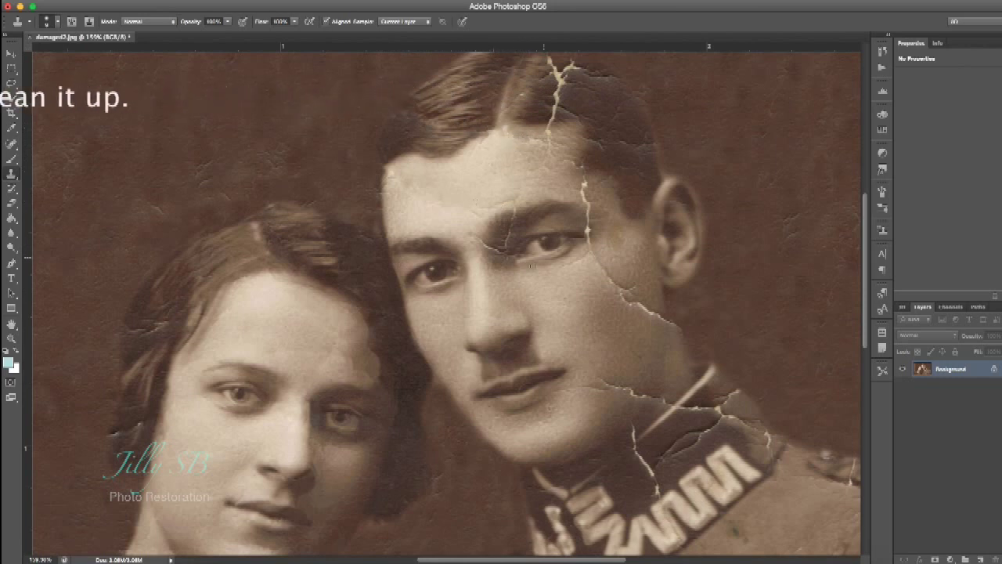
pyautogui.scroll(3, 532, 267)
pyautogui.rightClick(481, 159)
pyautogui.press('Escape')
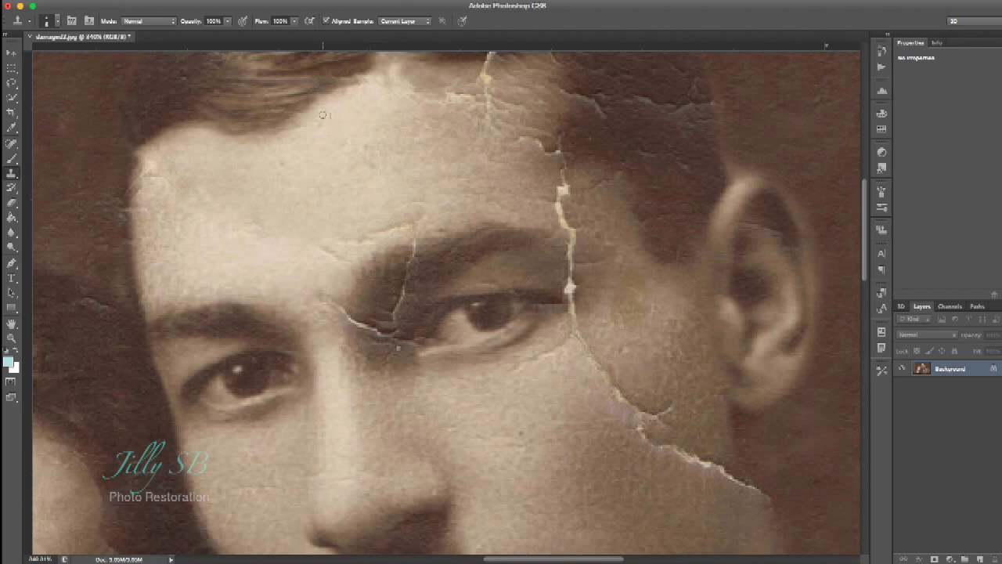
pyautogui.scroll(-5, 324, 130)
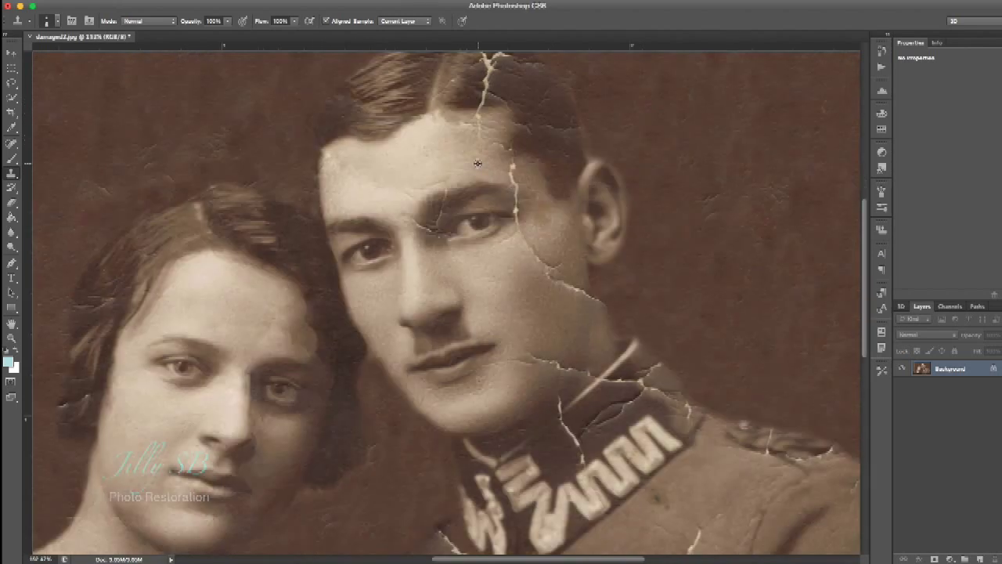
pyautogui.scroll(5, 335, 229)
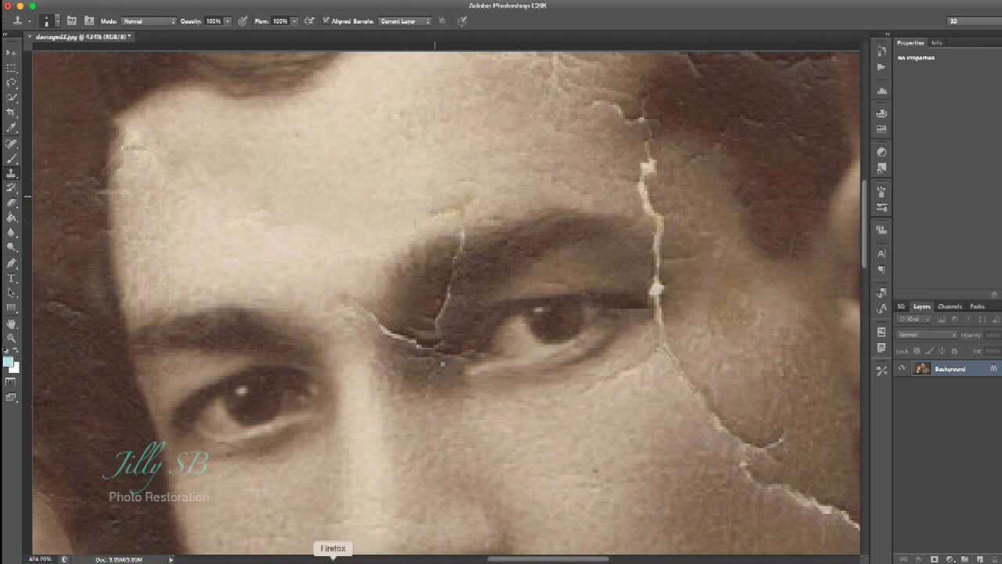
pyautogui.rightClick(331, 548)
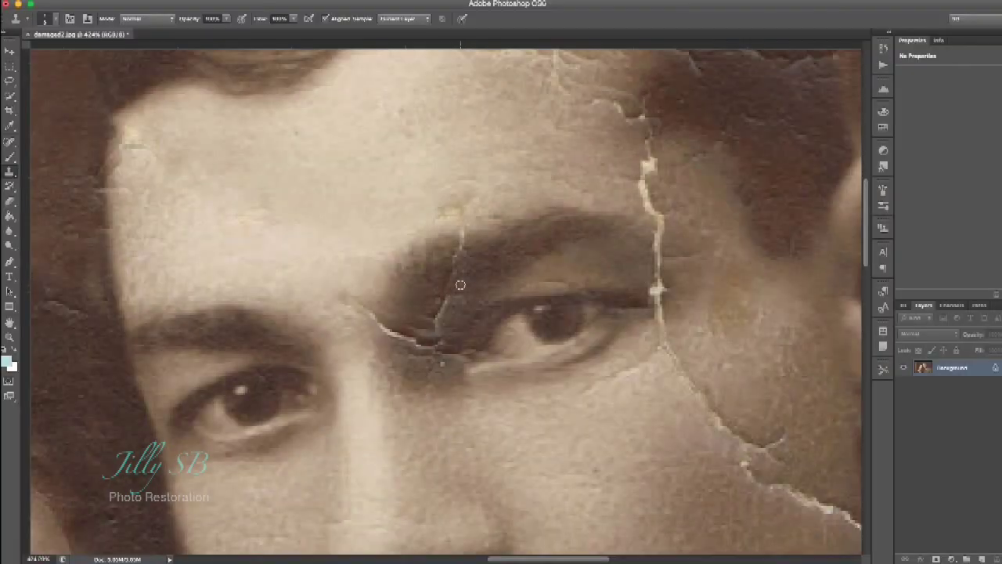
# - Clone nearby skin over the crack through the man's eyebrow and the light crack above it
pyautogui.moveTo(447, 267)
pyautogui.mouseDown()
pyautogui.moveTo(449, 295)
pyautogui.moveTo(427, 312)
pyautogui.mouseUp()
pyautogui.moveTo(465, 250); pyautogui.dragTo(459, 234)
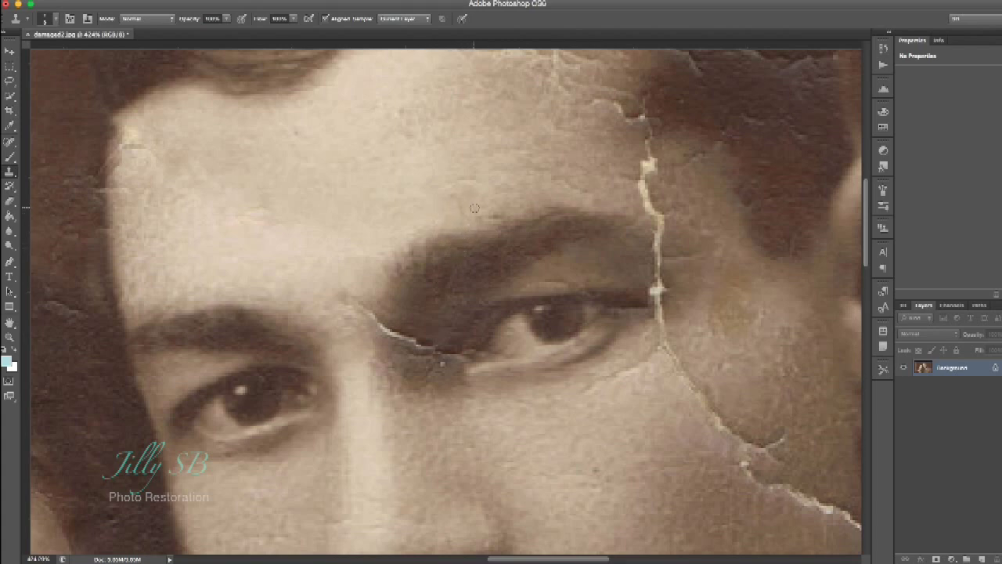
pyautogui.scroll(-5, 486, 274)
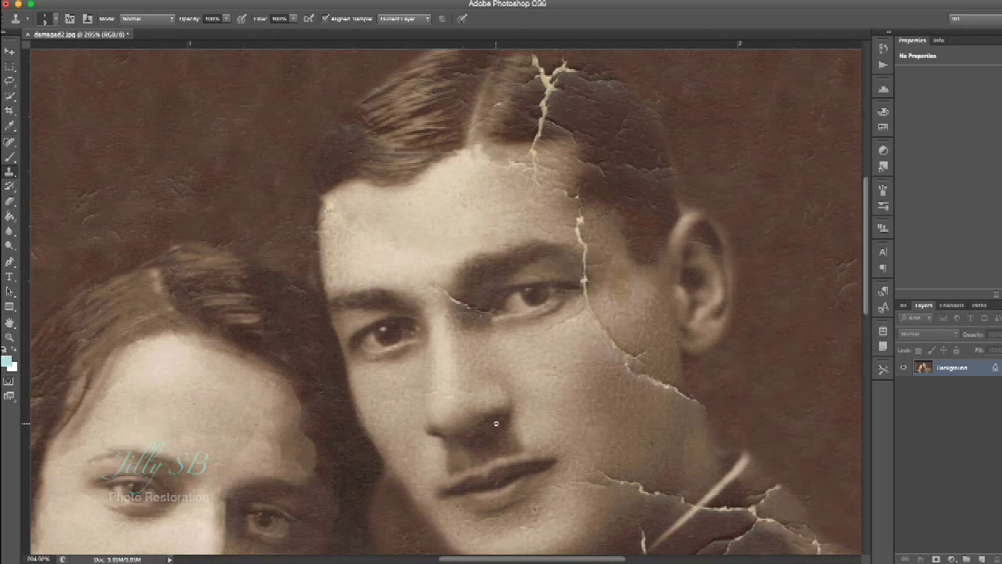
pyautogui.scroll(5, 470, 349)
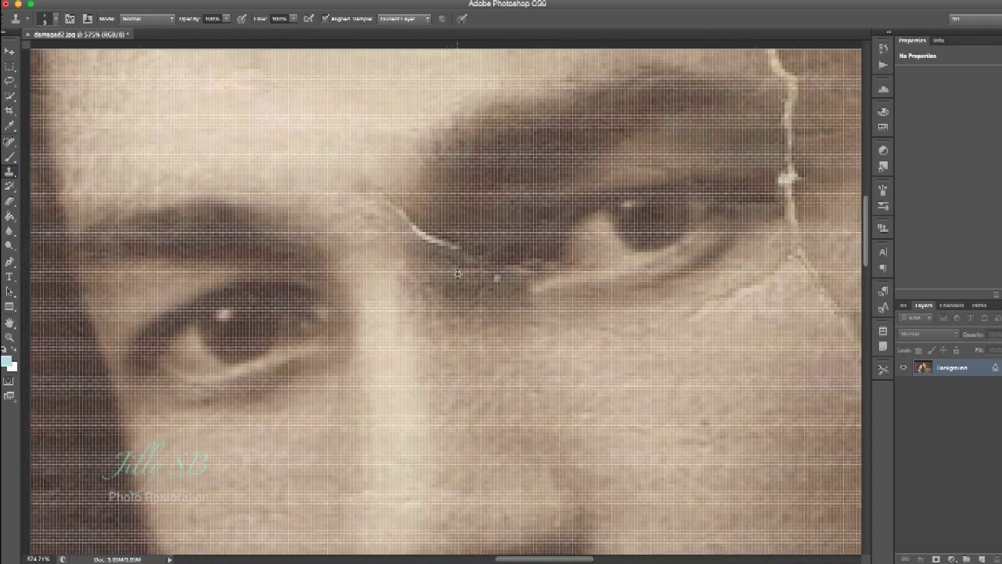
pyautogui.scroll(-3, 462, 276)
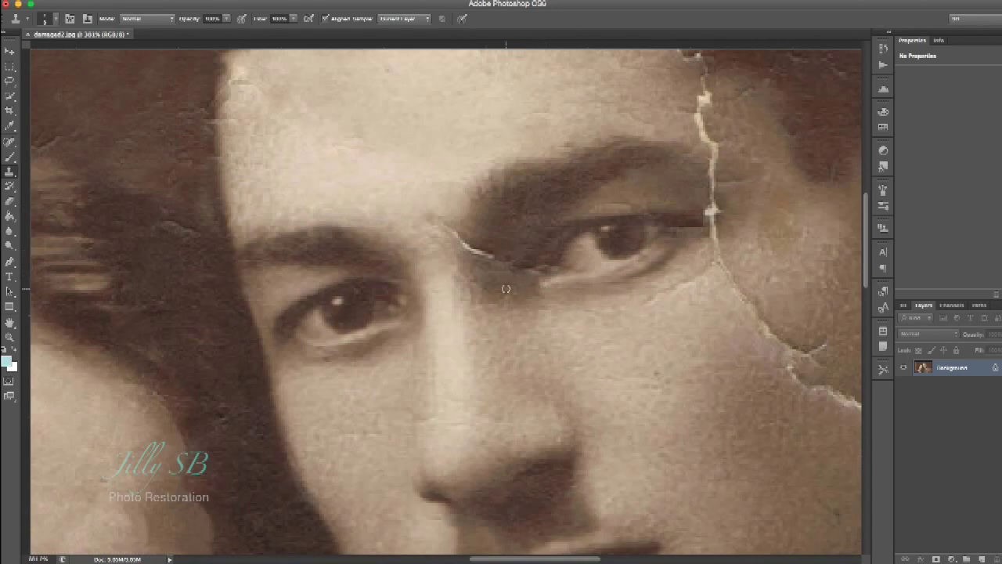
# - Remove the short diagonal crack beside the inner corner of the man's left eye
pyautogui.moveTo(501, 252); pyautogui.dragTo(484, 253)
pyautogui.scroll(1, 470, 252)
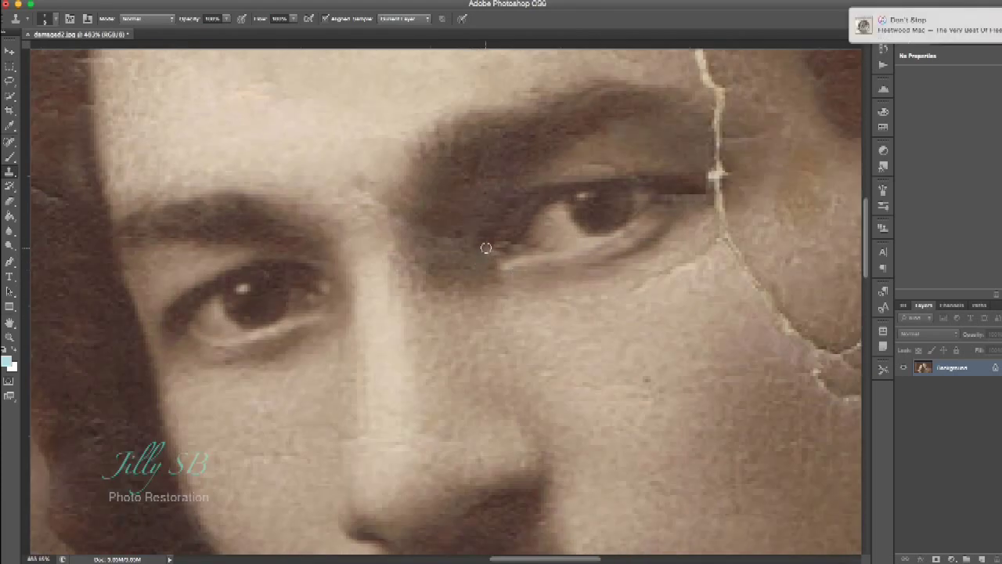
pyautogui.scroll(-2, 512, 296)
pyautogui.scroll(-3, 552, 310)
pyautogui.scroll(4, 521, 282)
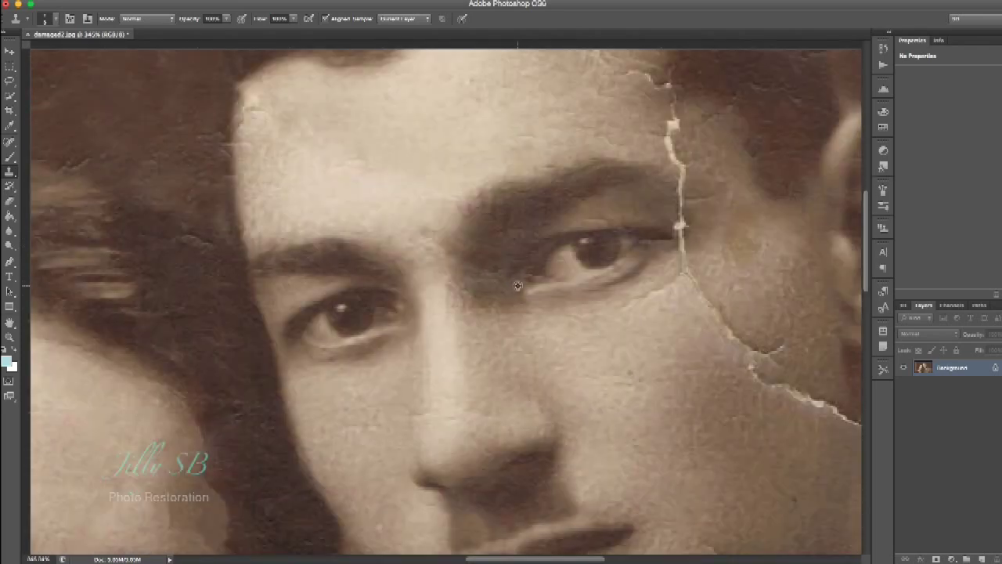
pyautogui.scroll(-3, 555, 290)
pyautogui.scroll(4, 549, 217)
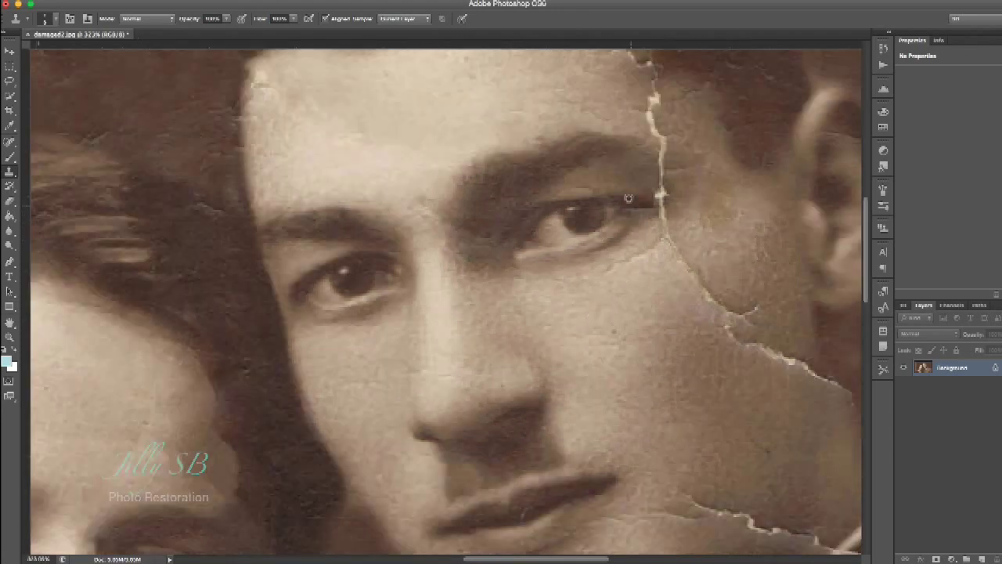
pyautogui.moveTo(493, 224)
pyautogui.mouseDown()
pyautogui.moveTo(578, 201)
pyautogui.moveTo(684, 236)
pyautogui.mouseUp()
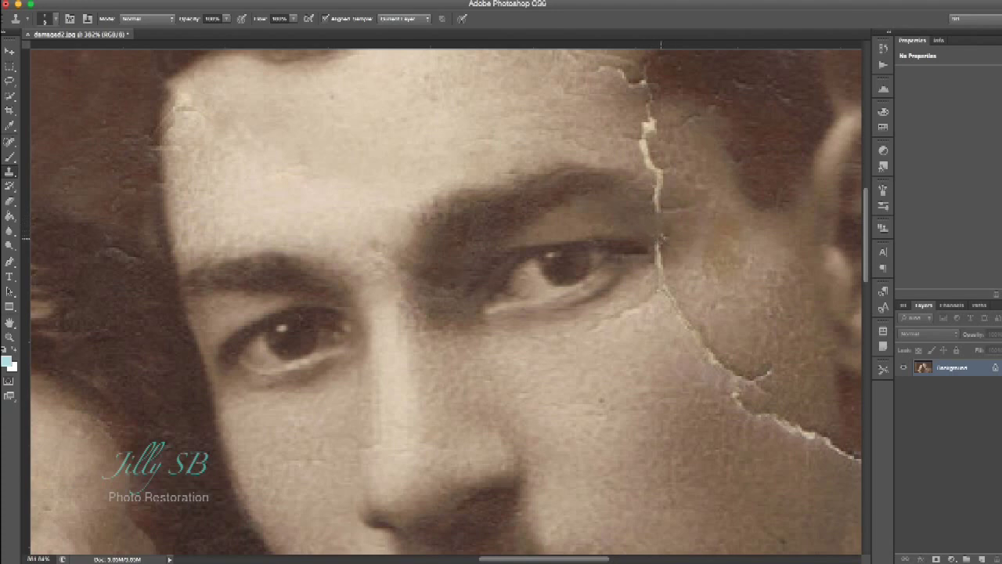
pyautogui.scroll(2, 683, 272)
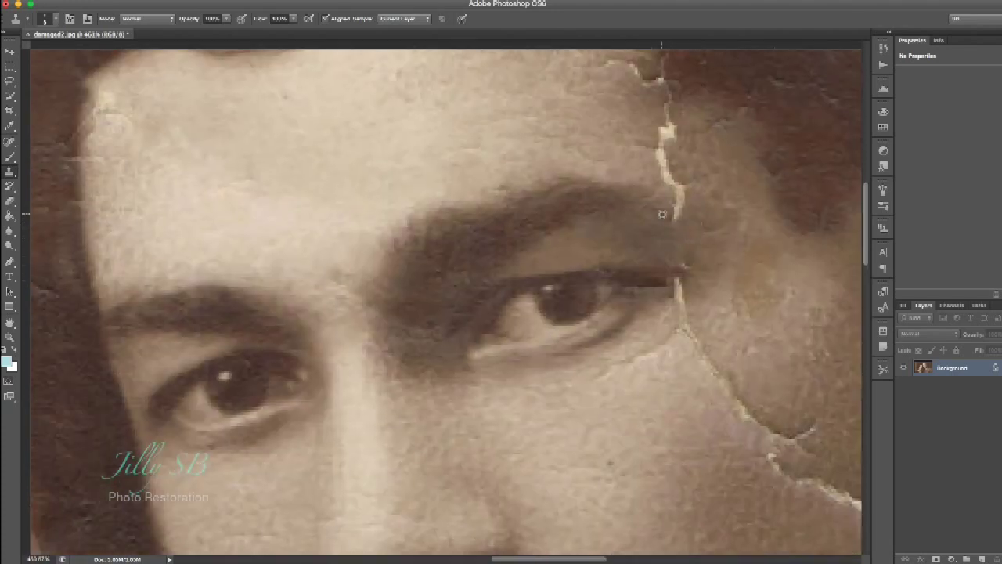
pyautogui.moveTo(668, 228); pyautogui.dragTo(487, 171)
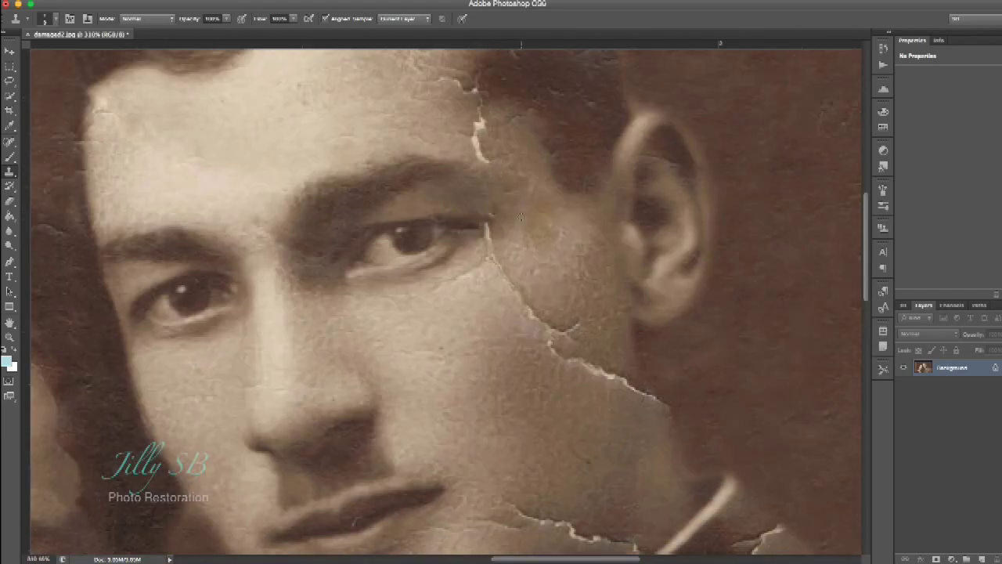
pyautogui.scroll(2, 507, 231)
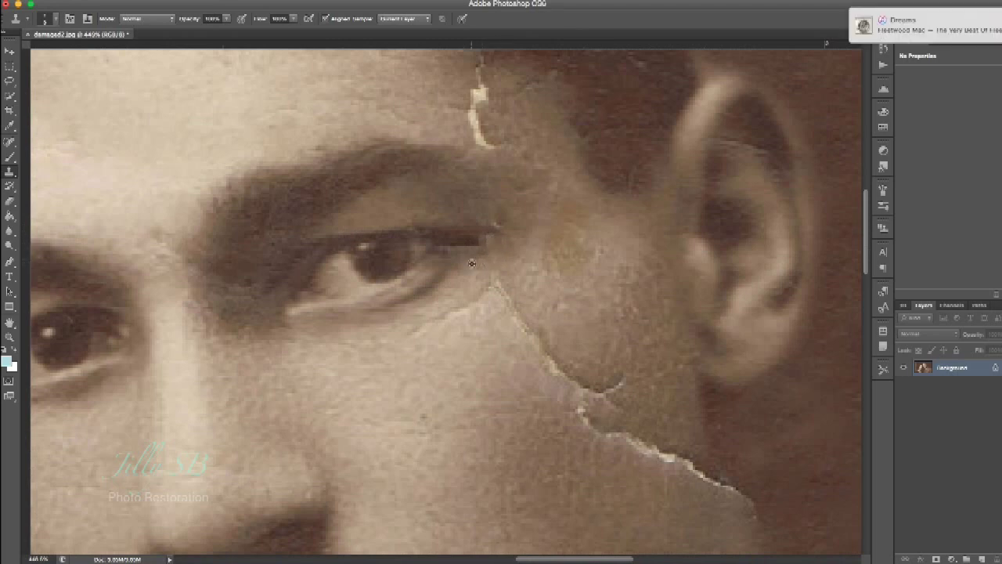
pyautogui.scroll(-1, 473, 303)
pyautogui.scroll(-1, 492, 345)
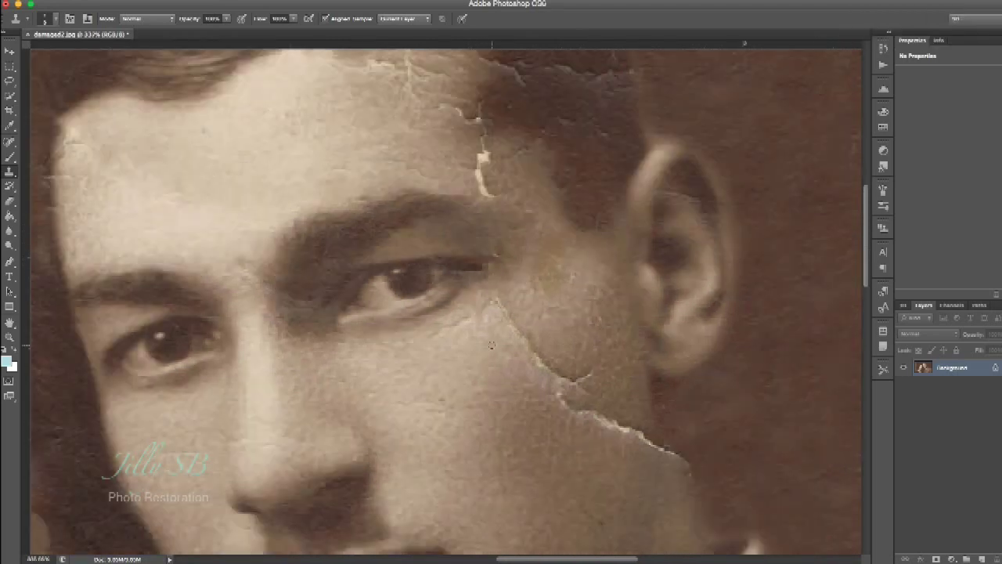
pyautogui.scroll(1, 487, 356)
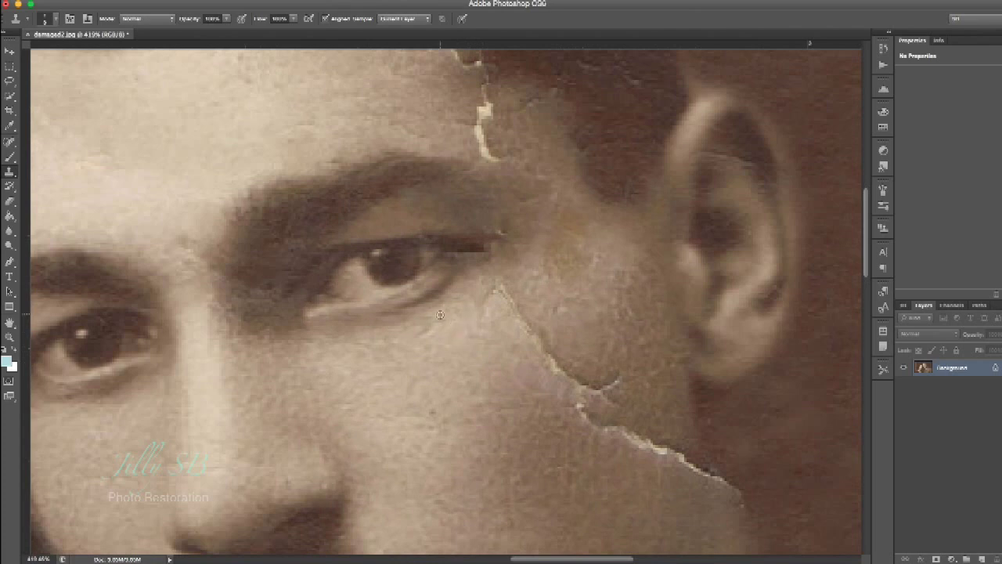
pyautogui.scroll(1, 488, 354)
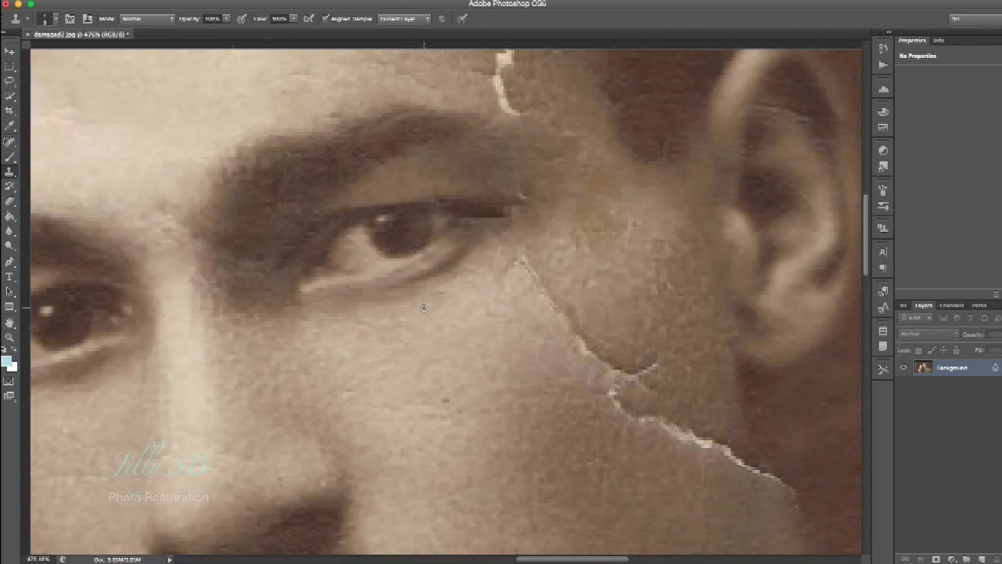
pyautogui.scroll(-4, 423, 308)
pyautogui.scroll(4, 524, 297)
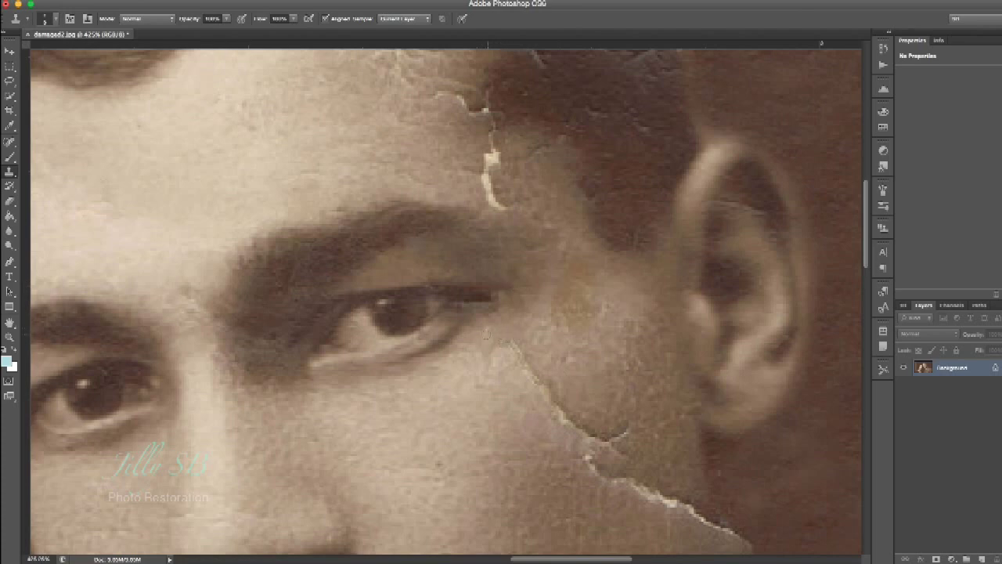
pyautogui.scroll(-2, 508, 335)
pyautogui.scroll(-1, 507, 336)
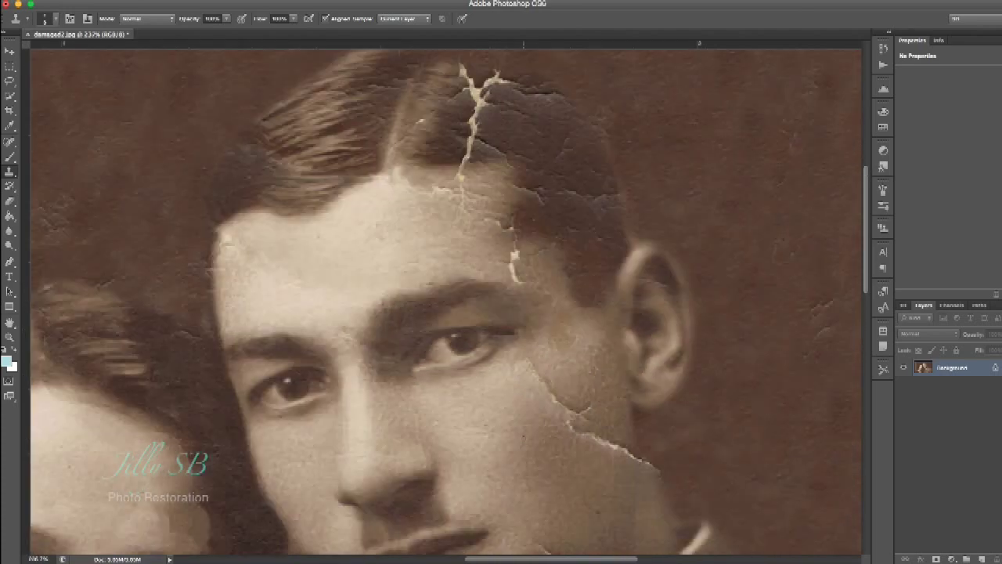
pyautogui.scroll(1, 513, 305)
pyautogui.scroll(2, 517, 286)
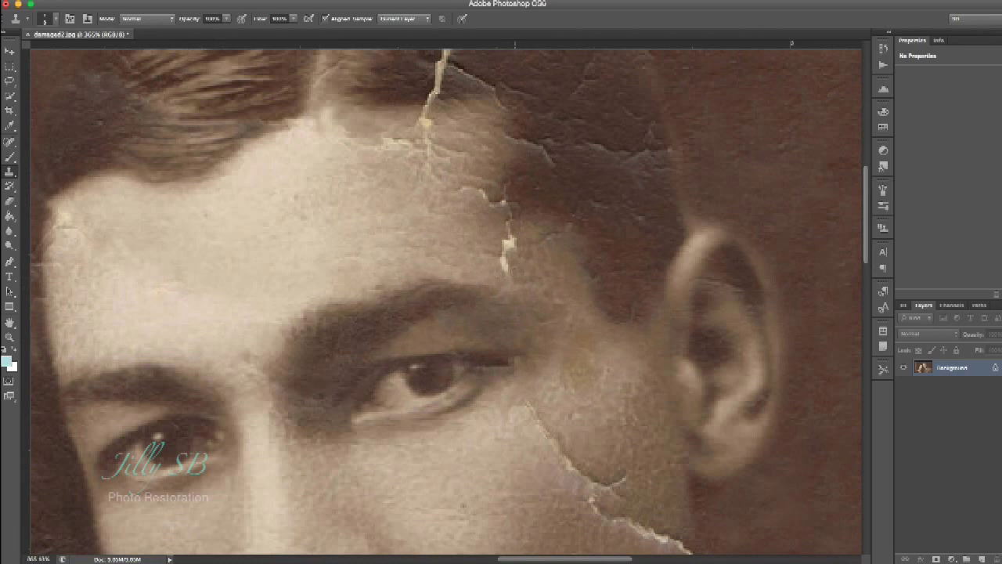